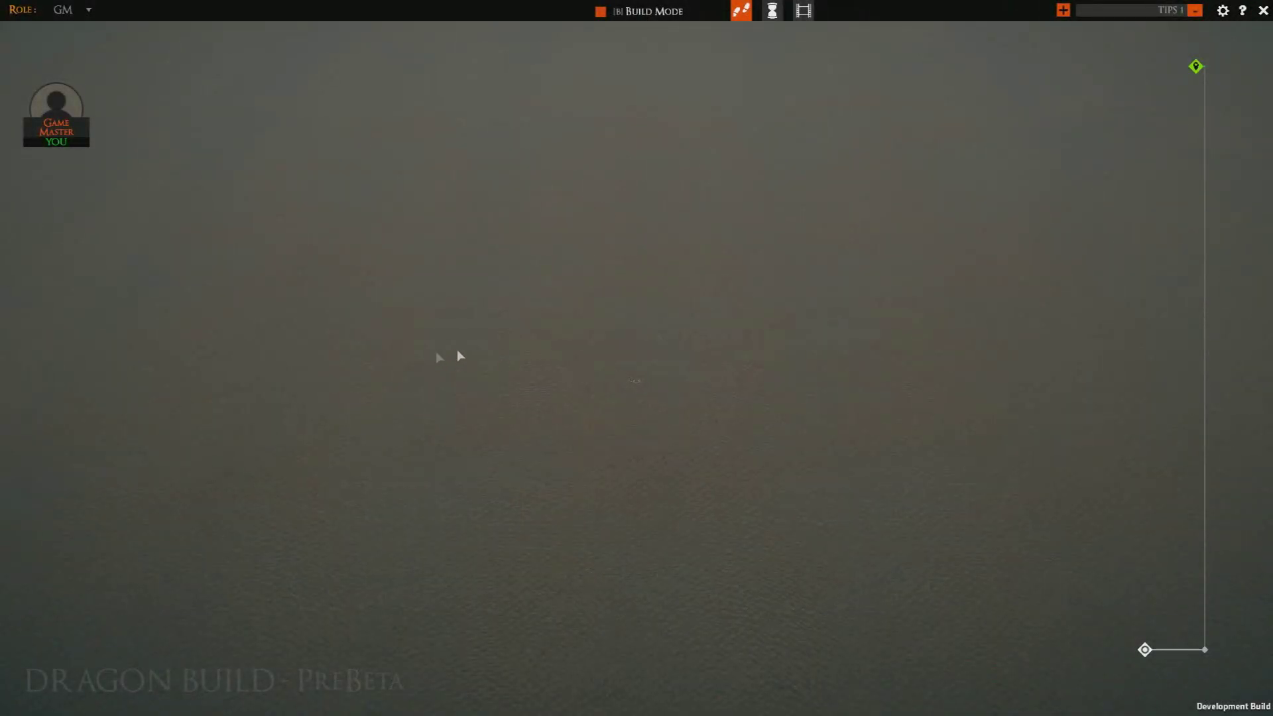
Enter build mode, collapse the Dungeon tile category and switch the asset library to creatures
left_click(609, 20)
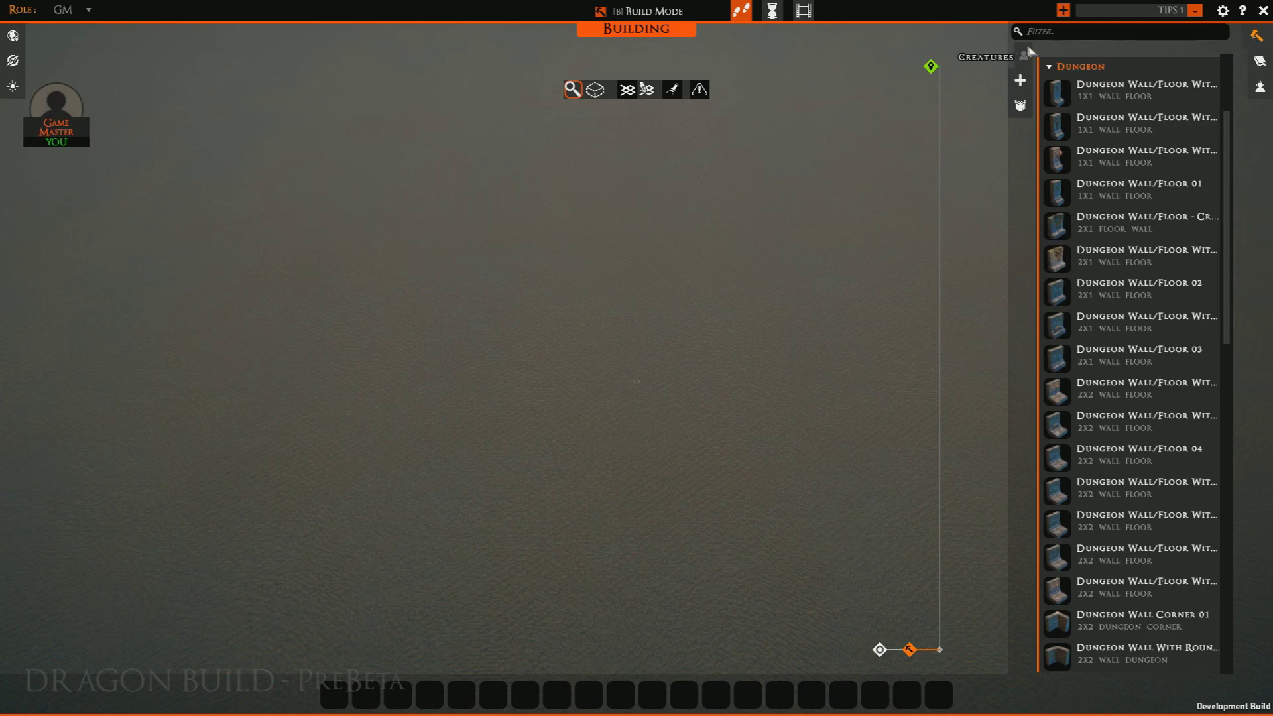
left_click(1021, 110)
scroll(1103, 379, "up", 3)
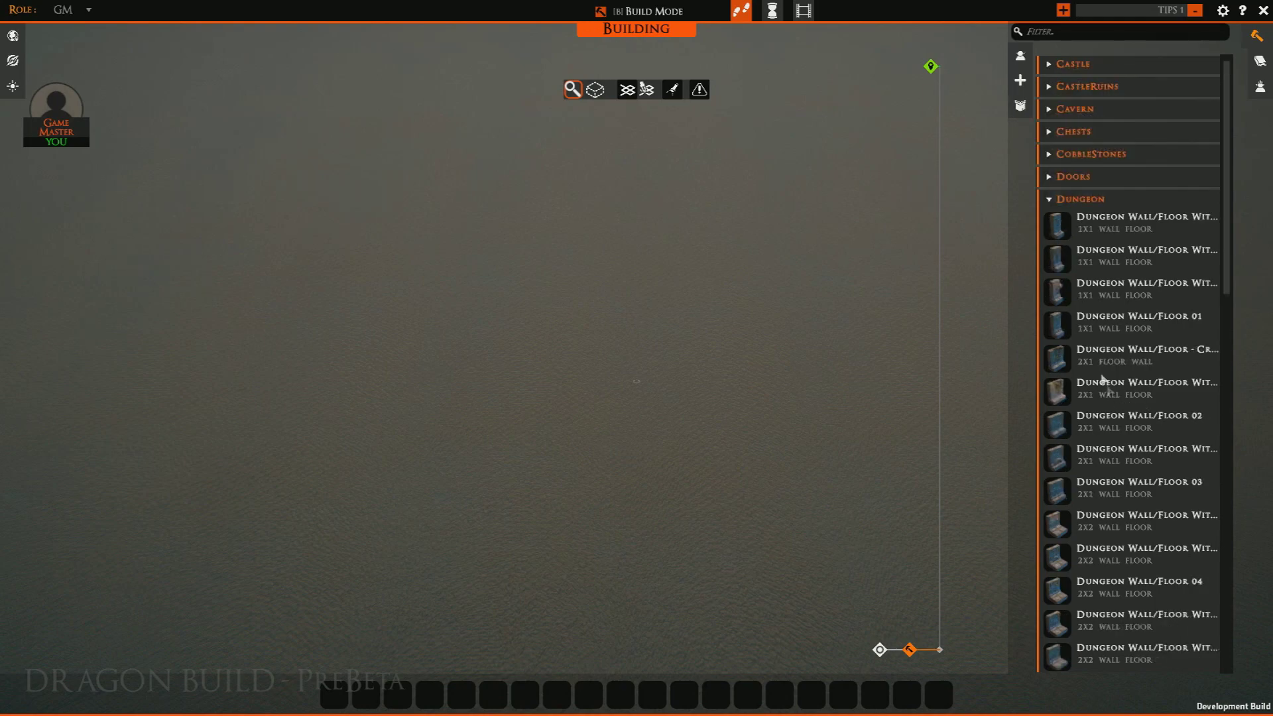
left_click(1049, 200)
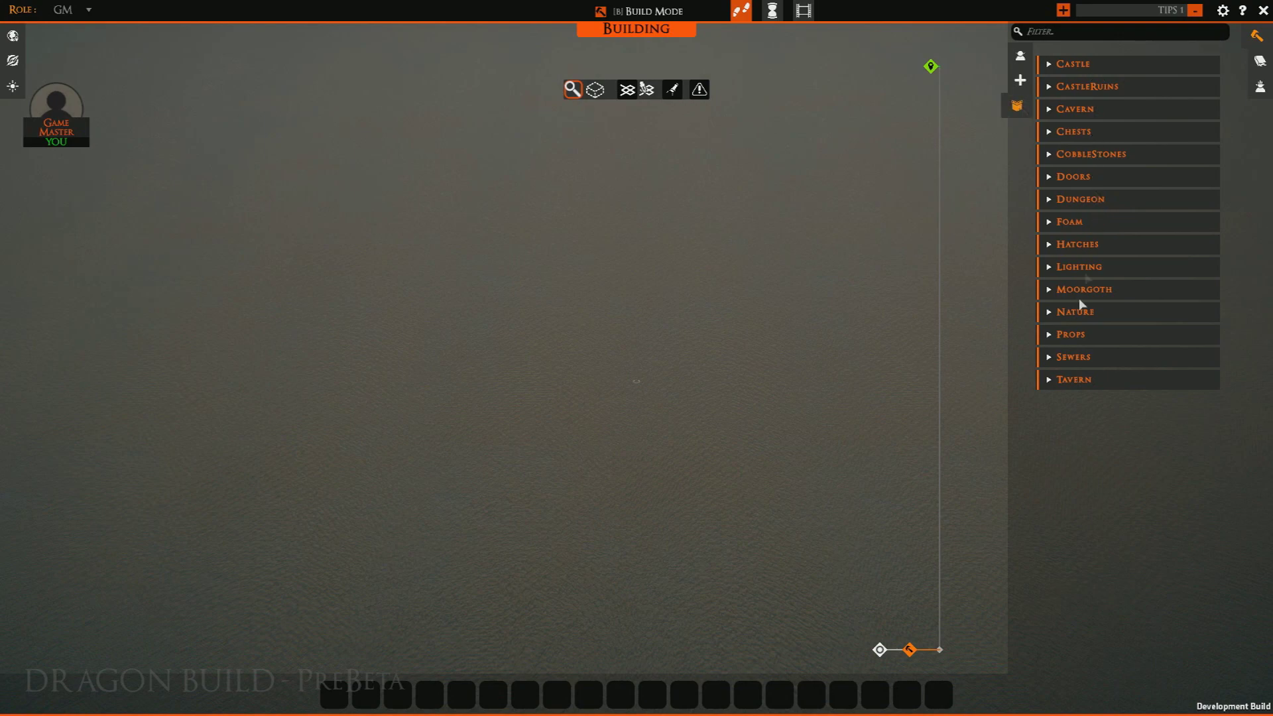
left_click(1018, 56)
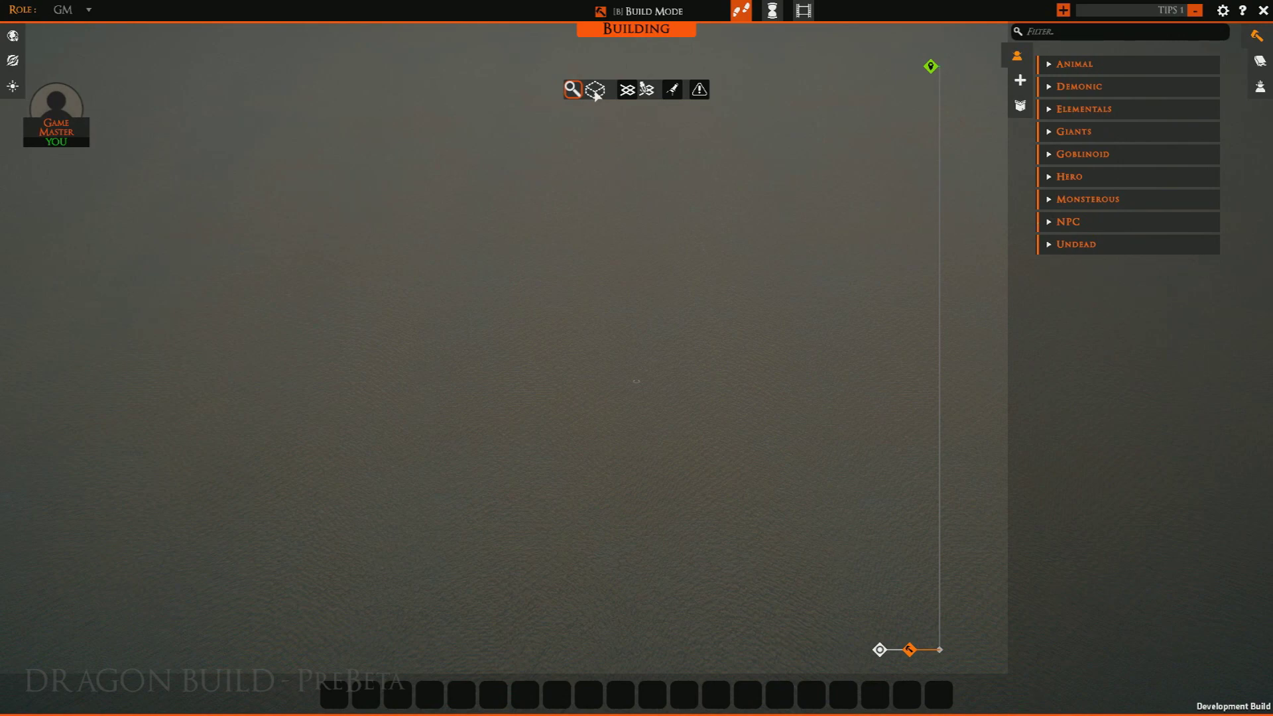
Mark out a box-shaped selection region on the empty ground, shift it, and dismiss it
left_click(595, 93)
mouse_move(387, 364)
left_mouse_down()
mouse_move(900, 200)
mouse_move(866, 211)
left_mouse_up()
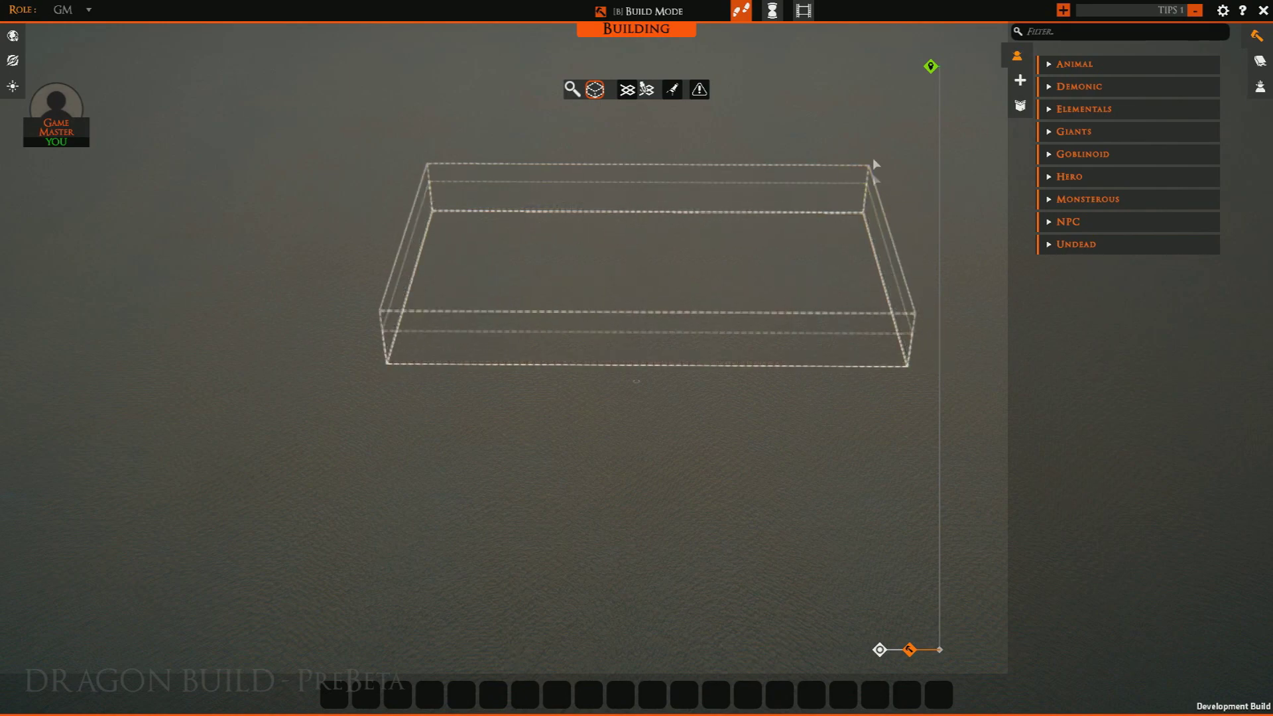
left_click(872, 91)
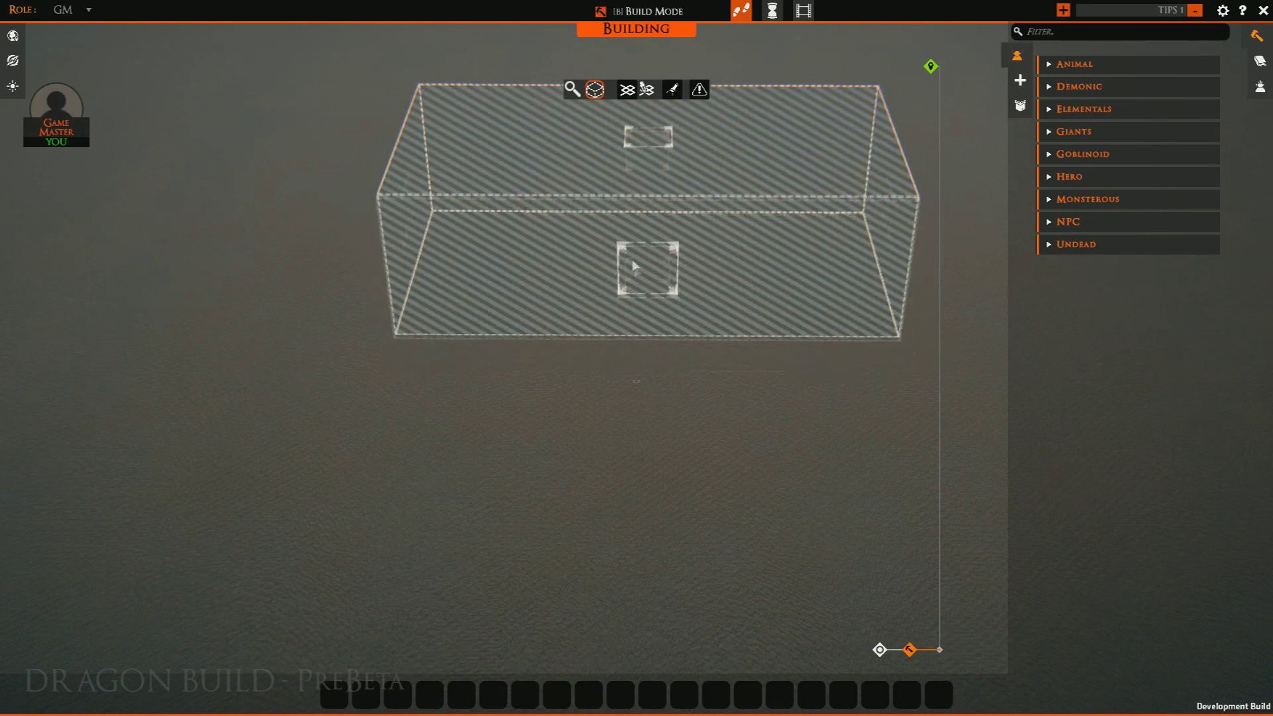
left_click_drag(655, 156, 657, 208)
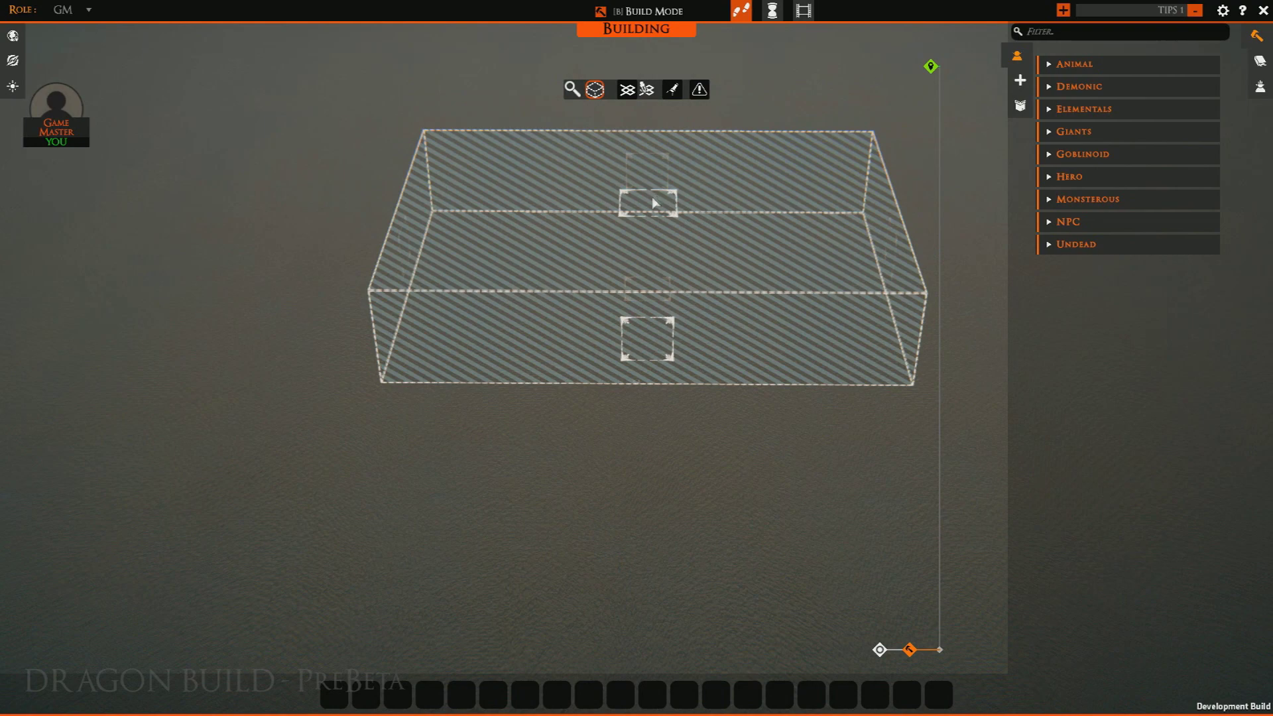
right_click(641, 209)
Turn the grid and the build light on and back off
left_click(627, 89)
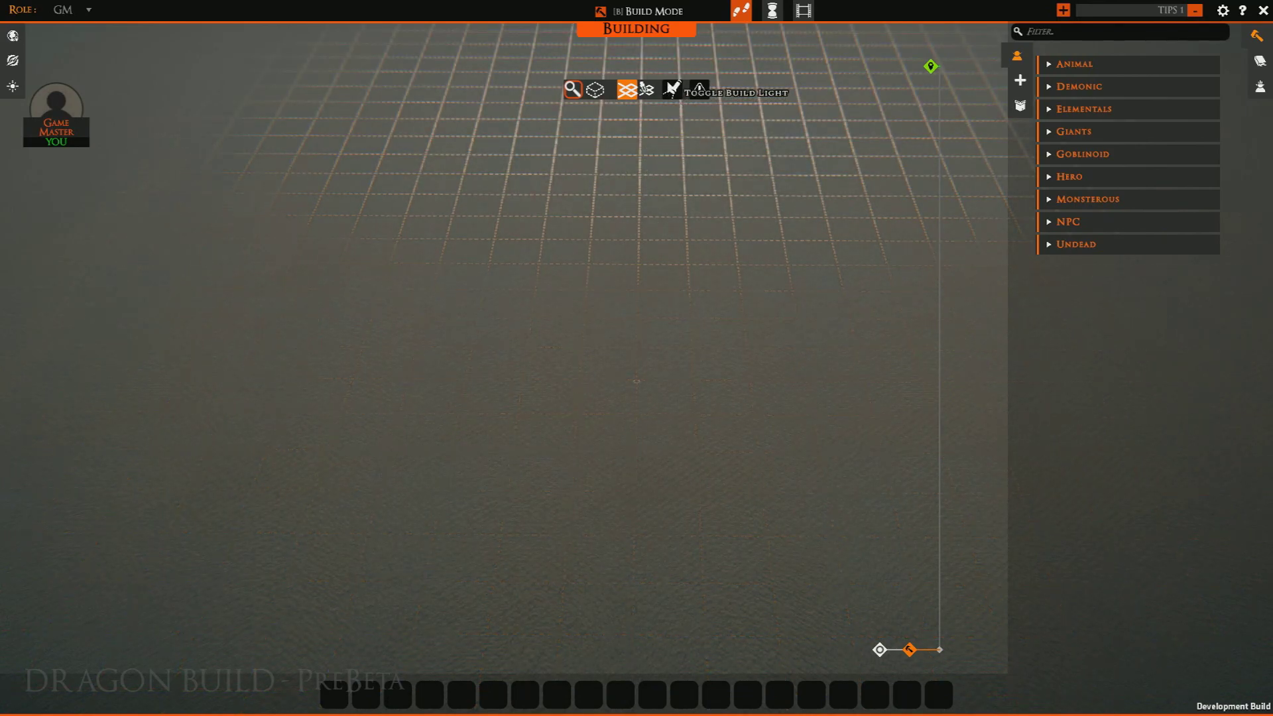
left_click(672, 88)
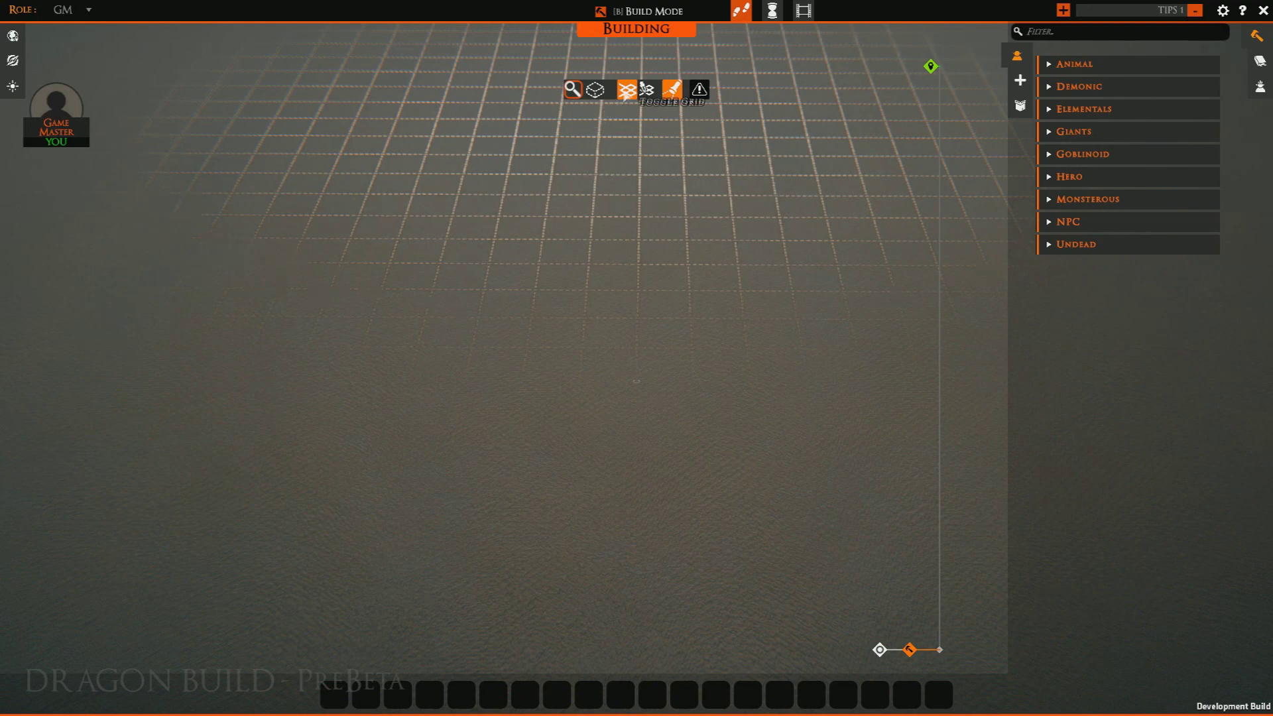
left_click(627, 90)
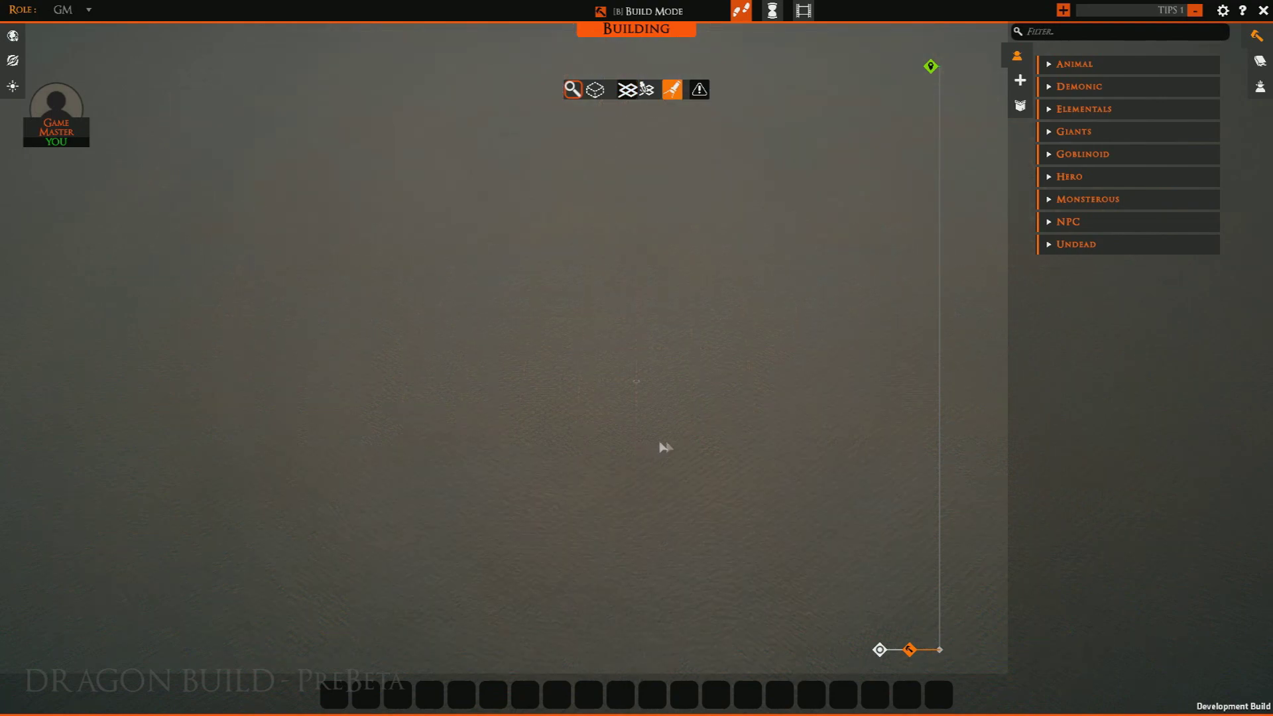
left_click(672, 89)
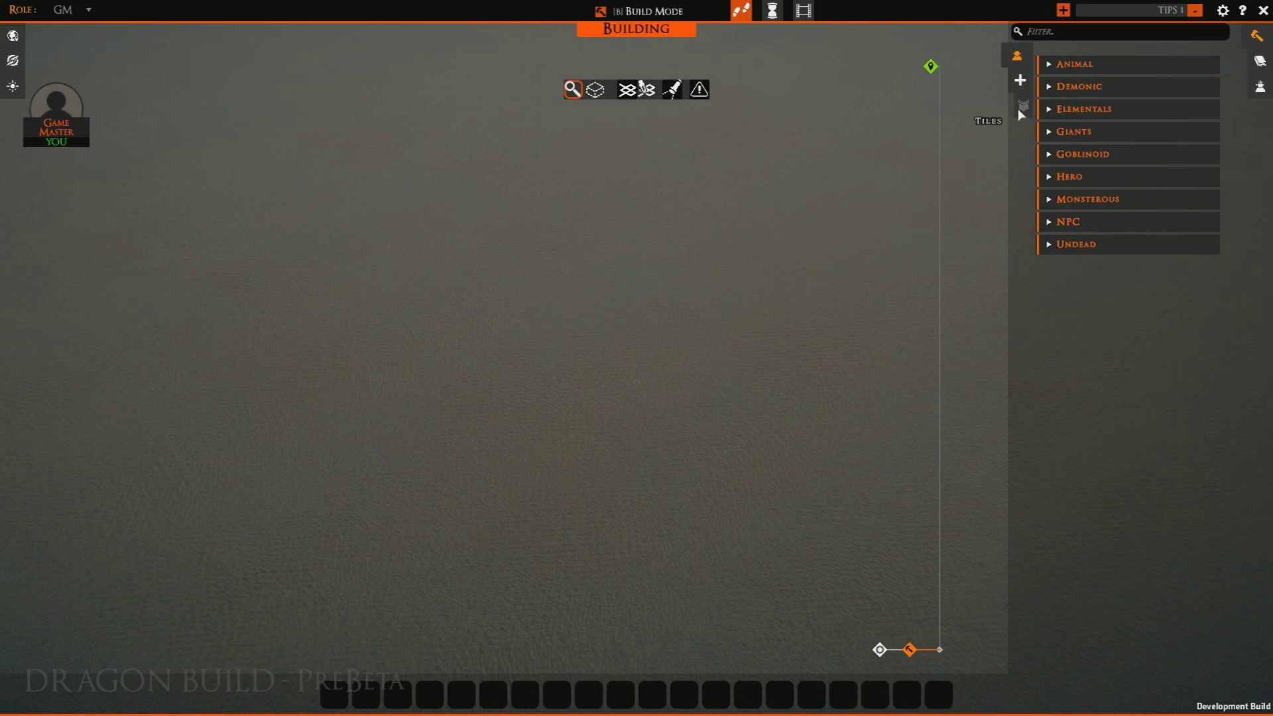
Lay a rectangular floor of 2x2 Tavern Floor 03 tiles from the Tavern category
left_click(1022, 109)
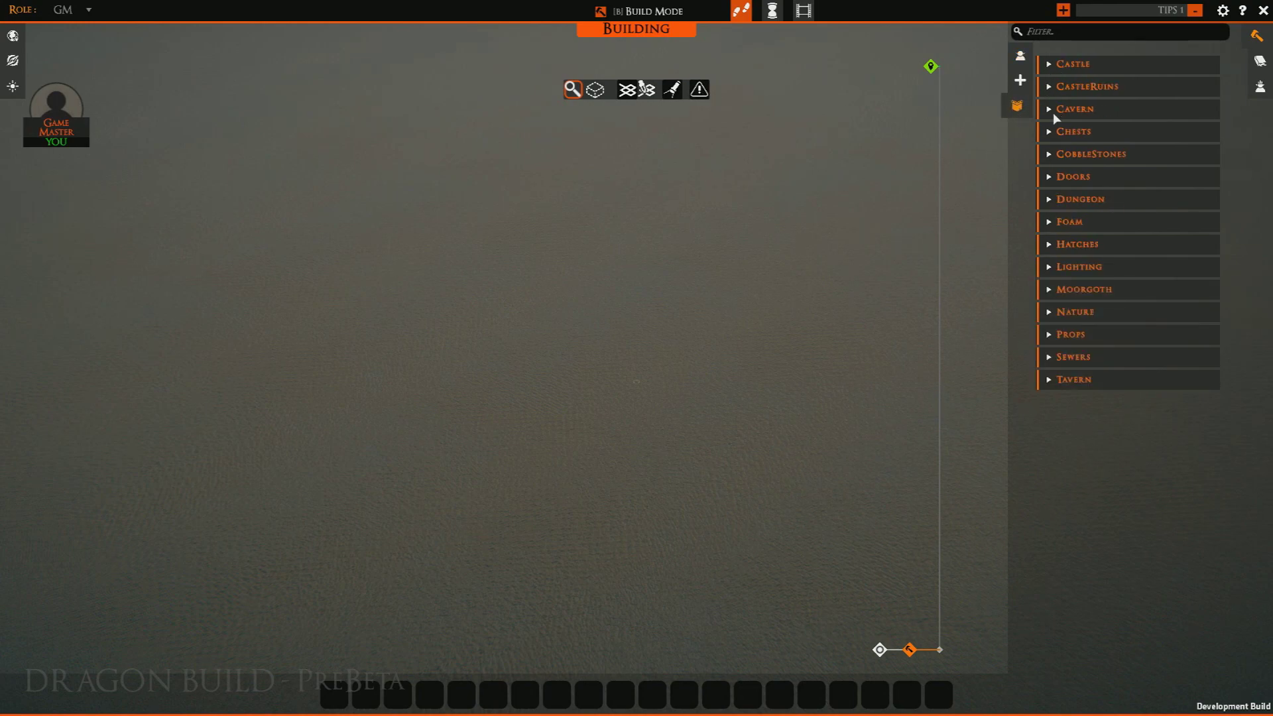
left_click(1050, 380)
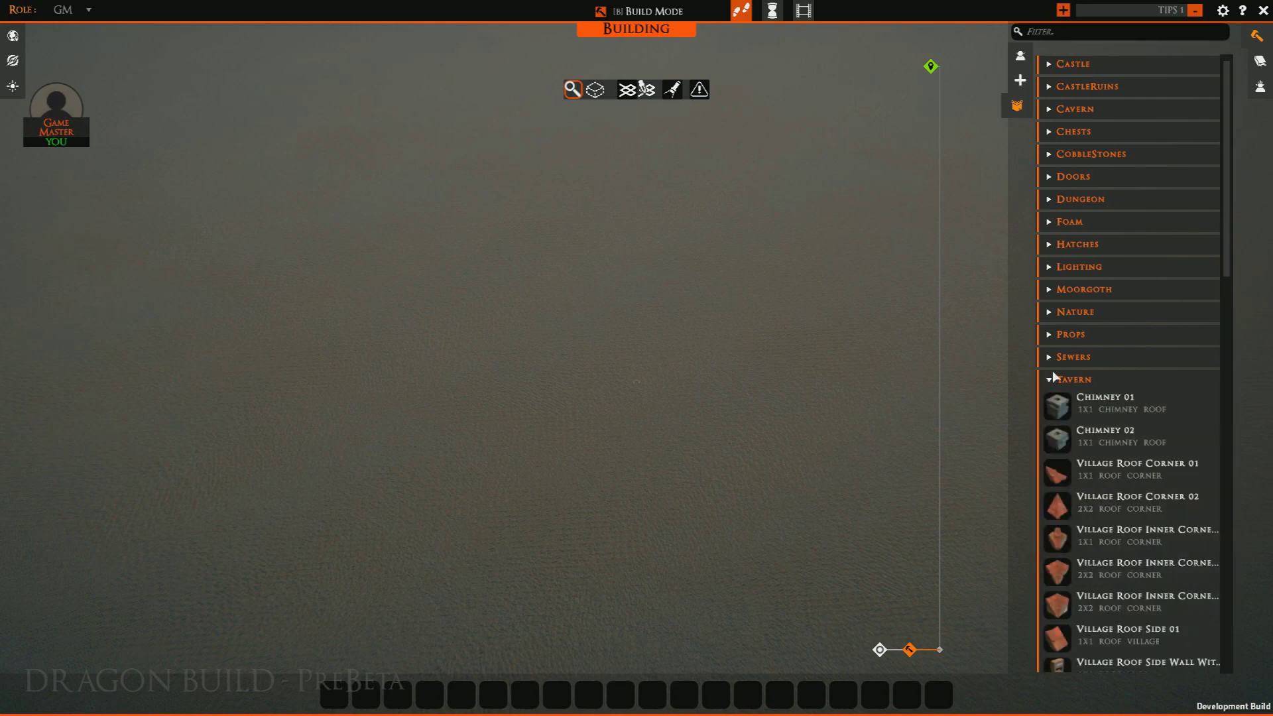
scroll(1088, 370, "down", 10)
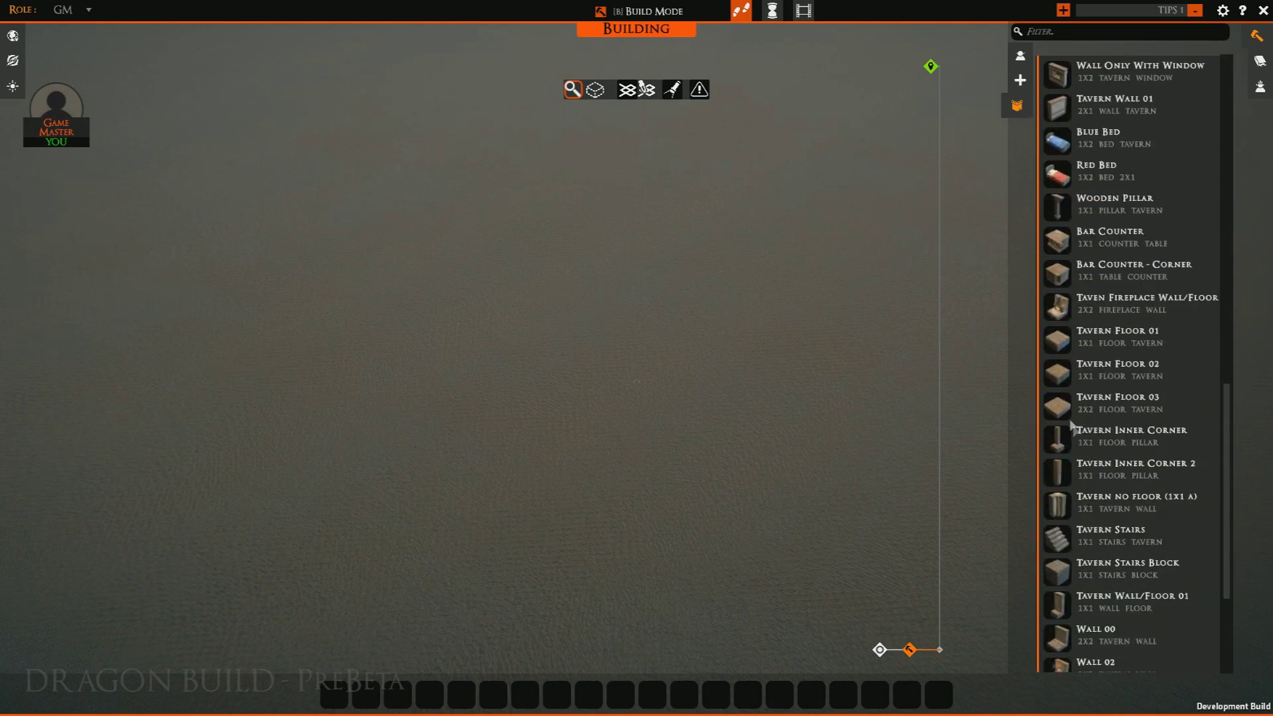
left_click_drag(1065, 404, 865, 352)
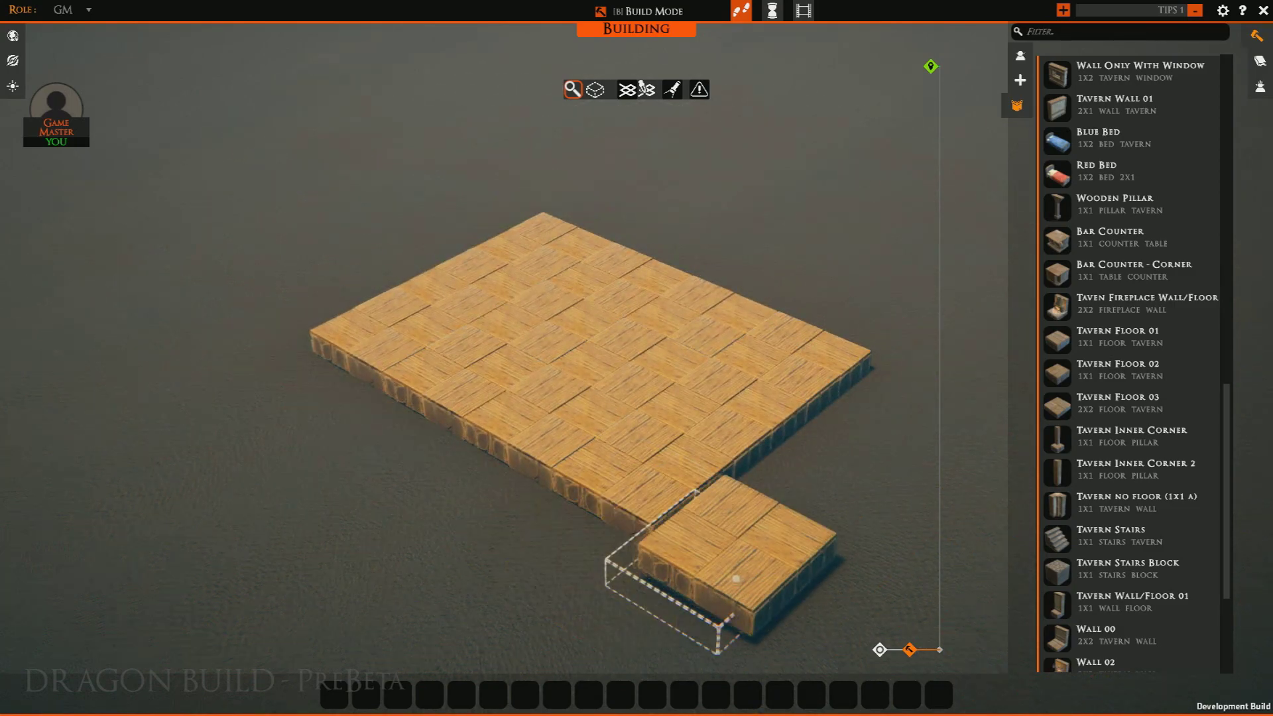
right_click_drag(696, 573, 748, 497)
left_click(748, 496)
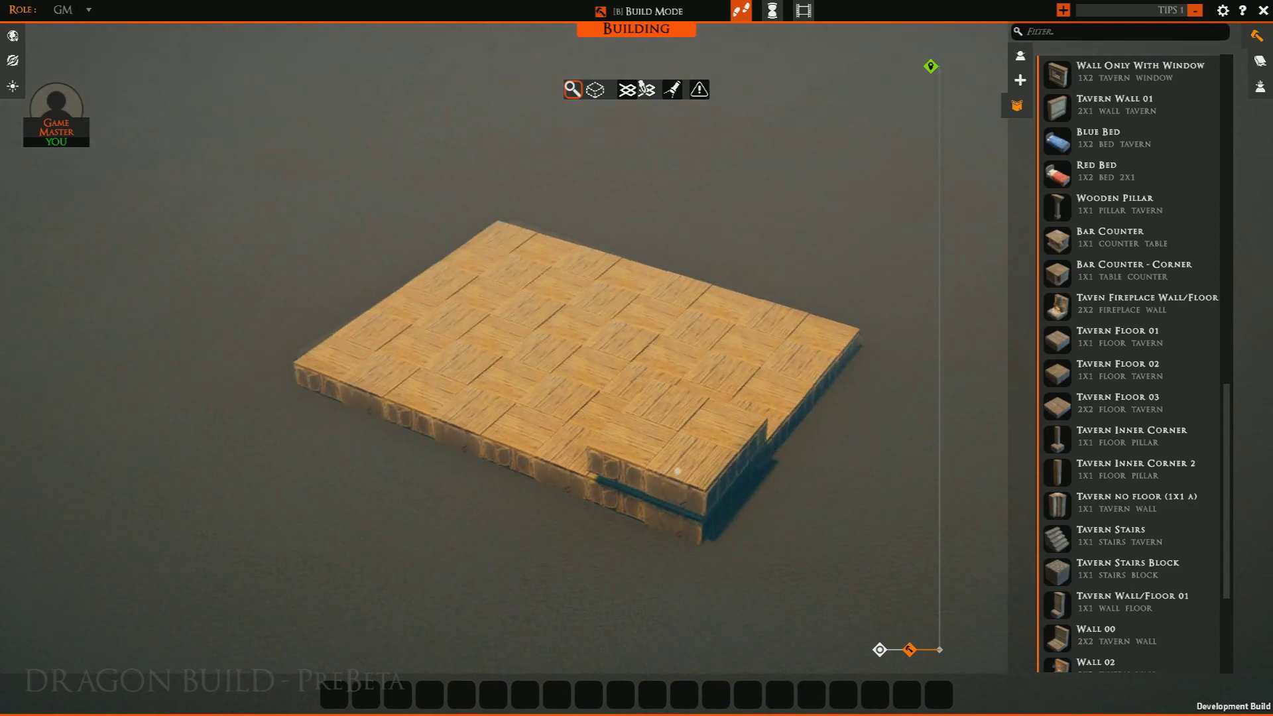
Show the build grid and add Tavern Floor 03, Tavern Floor 01 and the tavern fireplace wall/floor tile to the hotbar
left_click(627, 89)
right_click_drag(491, 474, 598, 420)
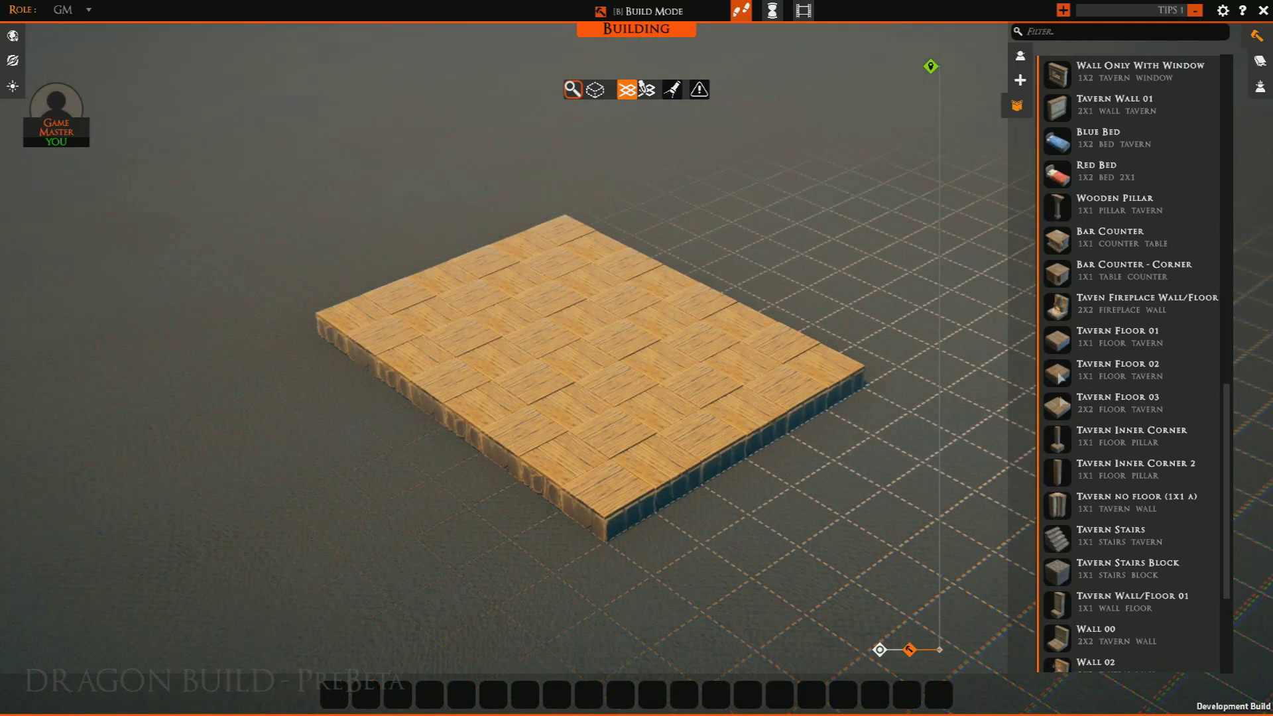
left_click_drag(1065, 405, 334, 694)
left_click_drag(1059, 346, 366, 695)
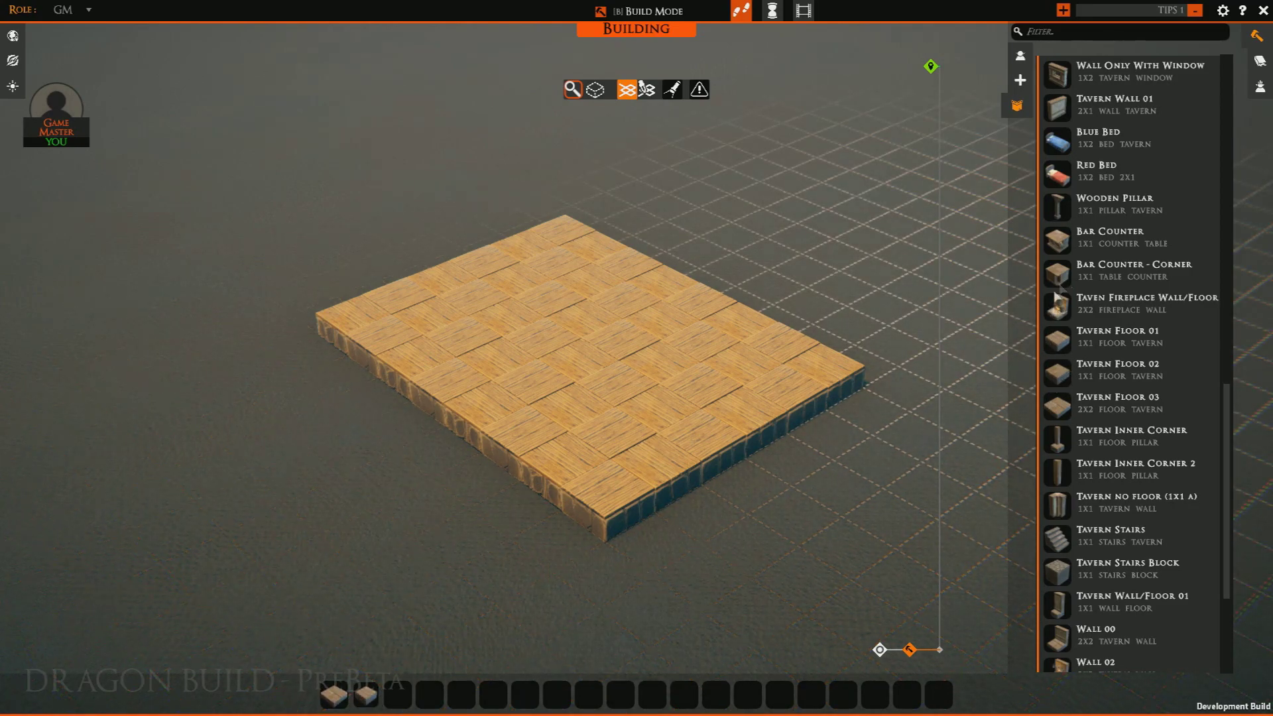
left_click_drag(1055, 313, 398, 695)
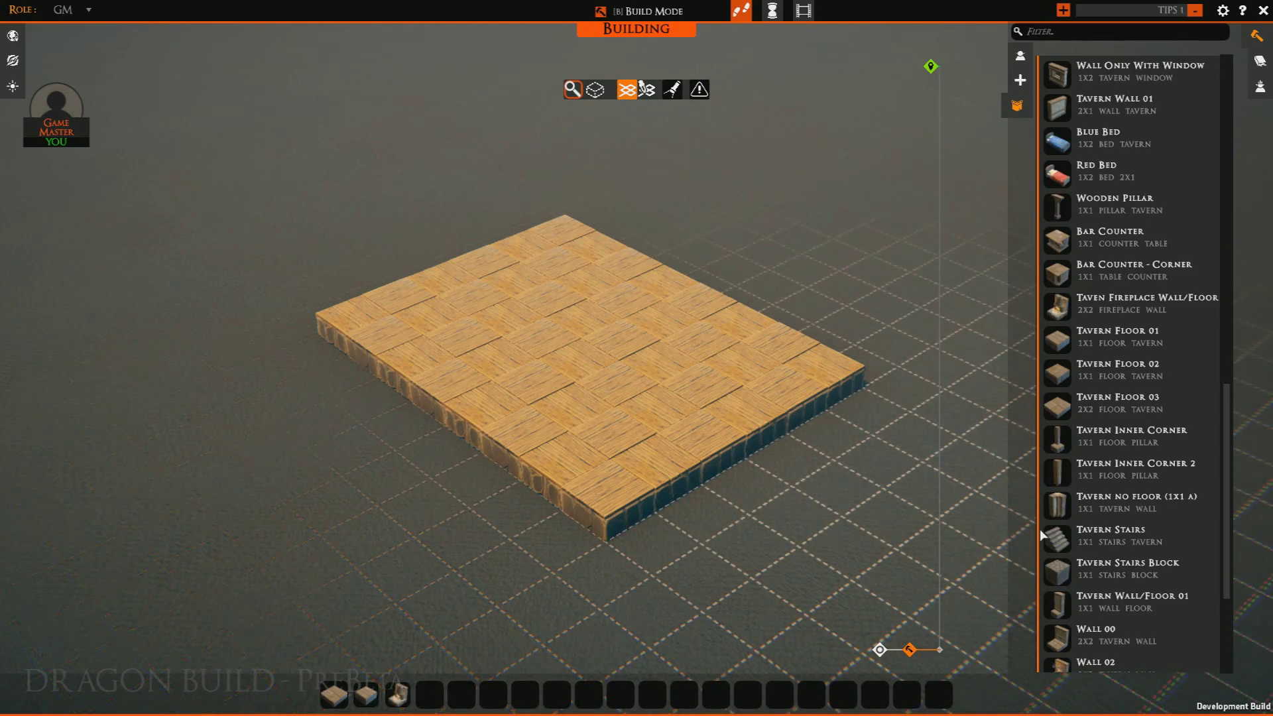
Add the 2x2 Tavern Wall/Floor Corner and the Wall 00 tile to the hotbar
scroll(1074, 512, "down", 3)
left_click_drag(1058, 456, 430, 694)
left_click_drag(1059, 567, 431, 694)
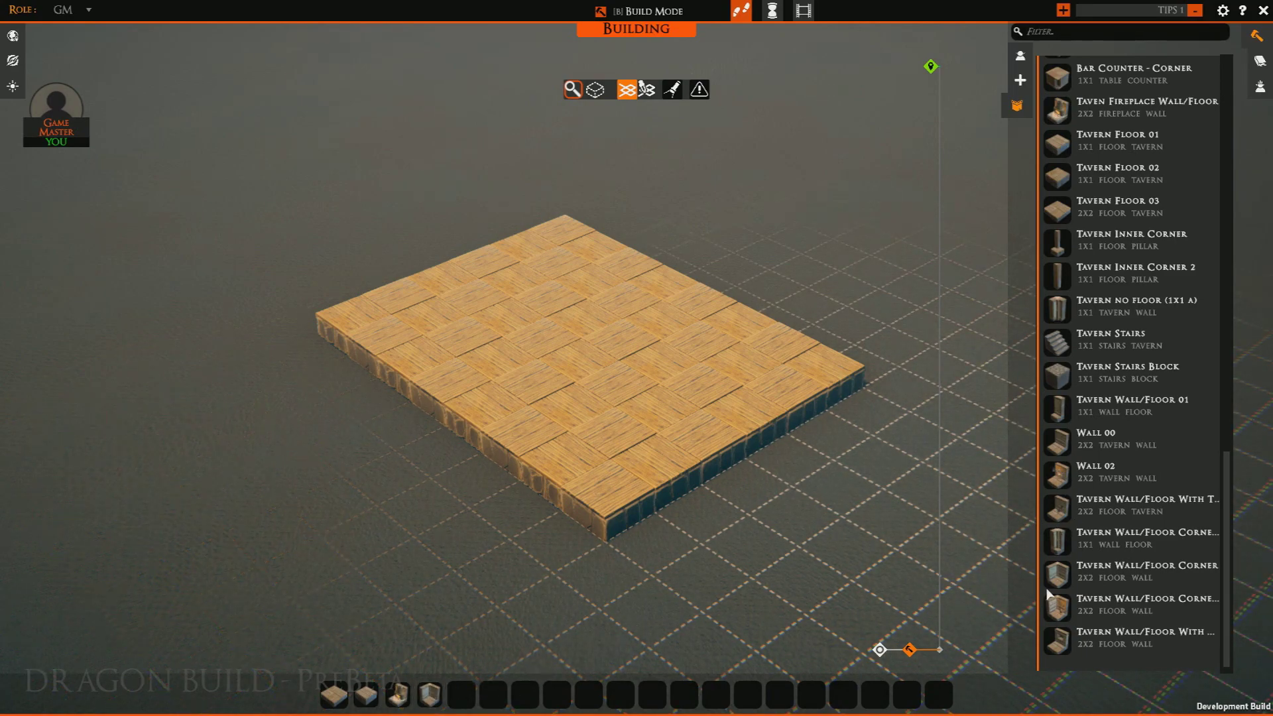
left_click_drag(1063, 451, 460, 694)
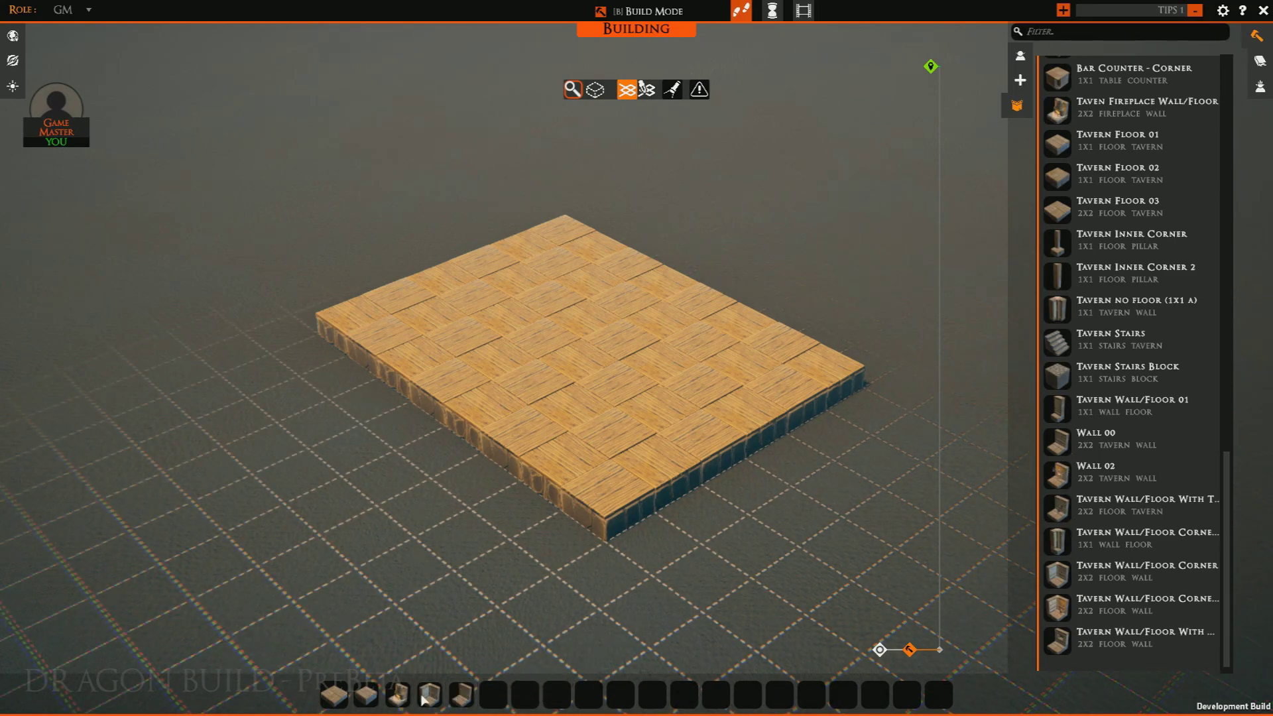
Place a rotated Tavern Wall/Floor Corner at the floor's far corner and extend a row of Wall 00 tiles from it
left_click(427, 696)
key("w")
key("r")
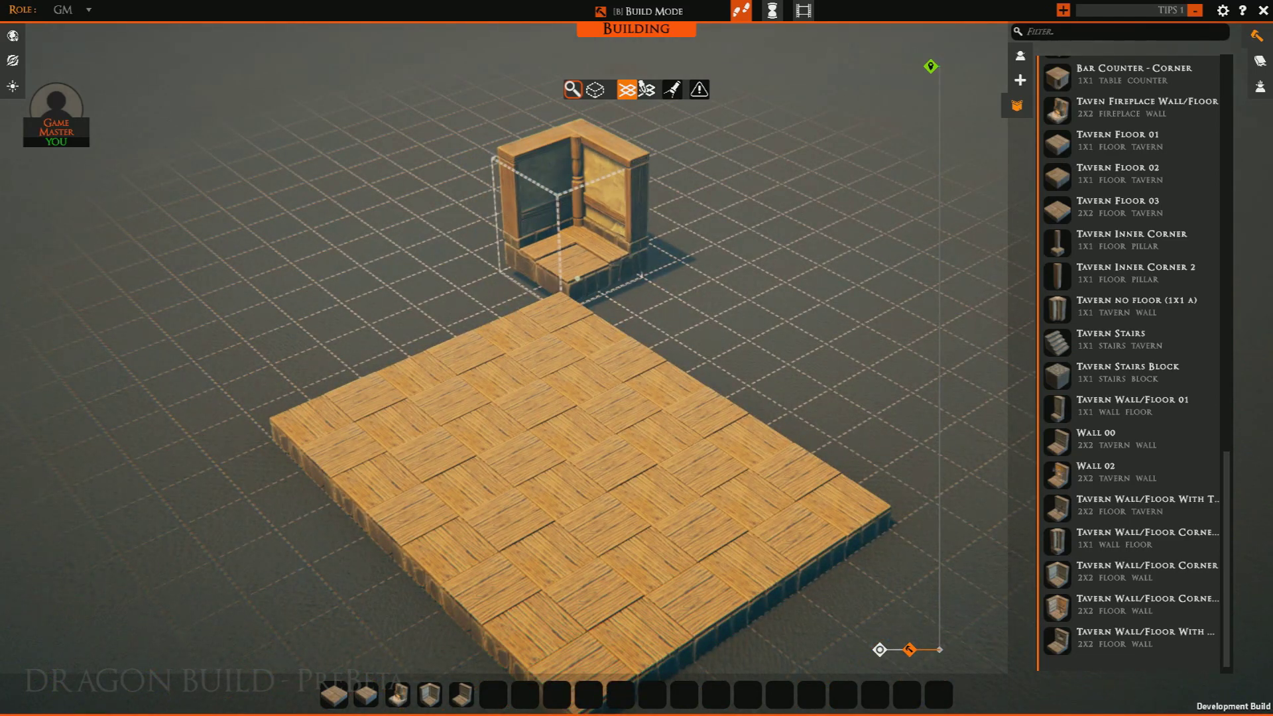
left_click(572, 272)
left_click(465, 696)
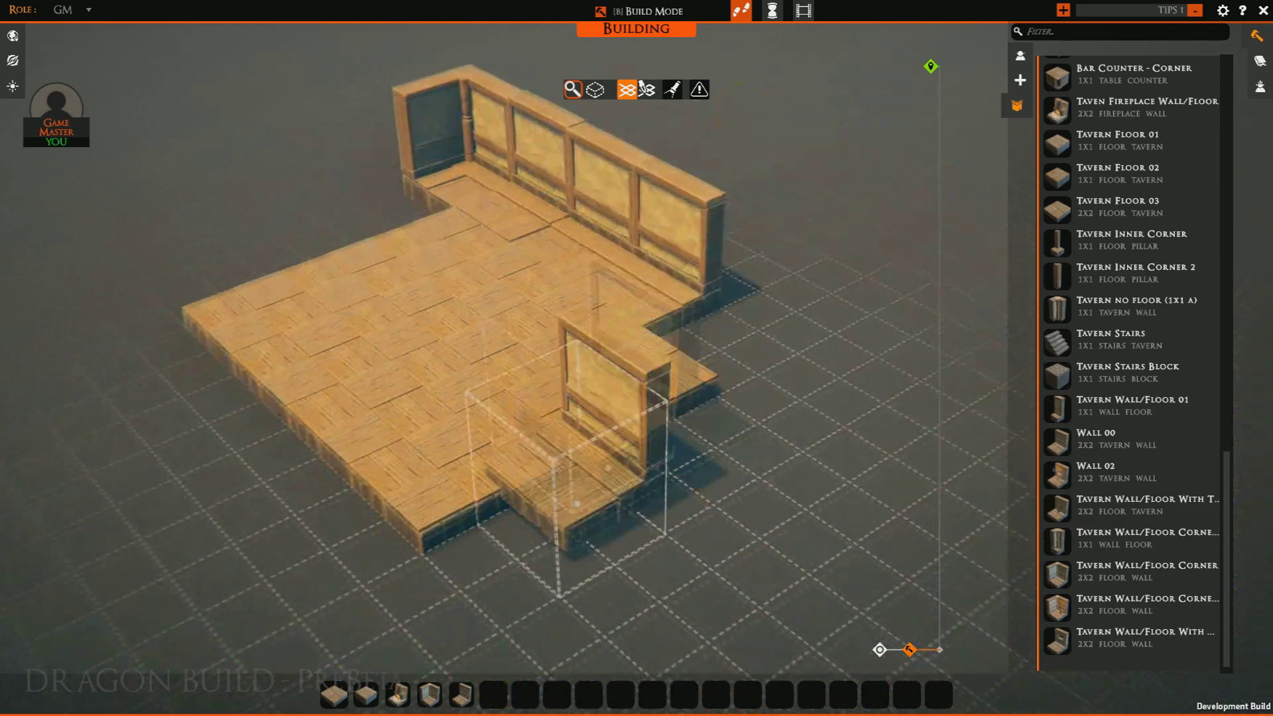
Place a second corner tile at the other end of the wall row and close the gap with a Wall 00 tile
left_click(431, 694)
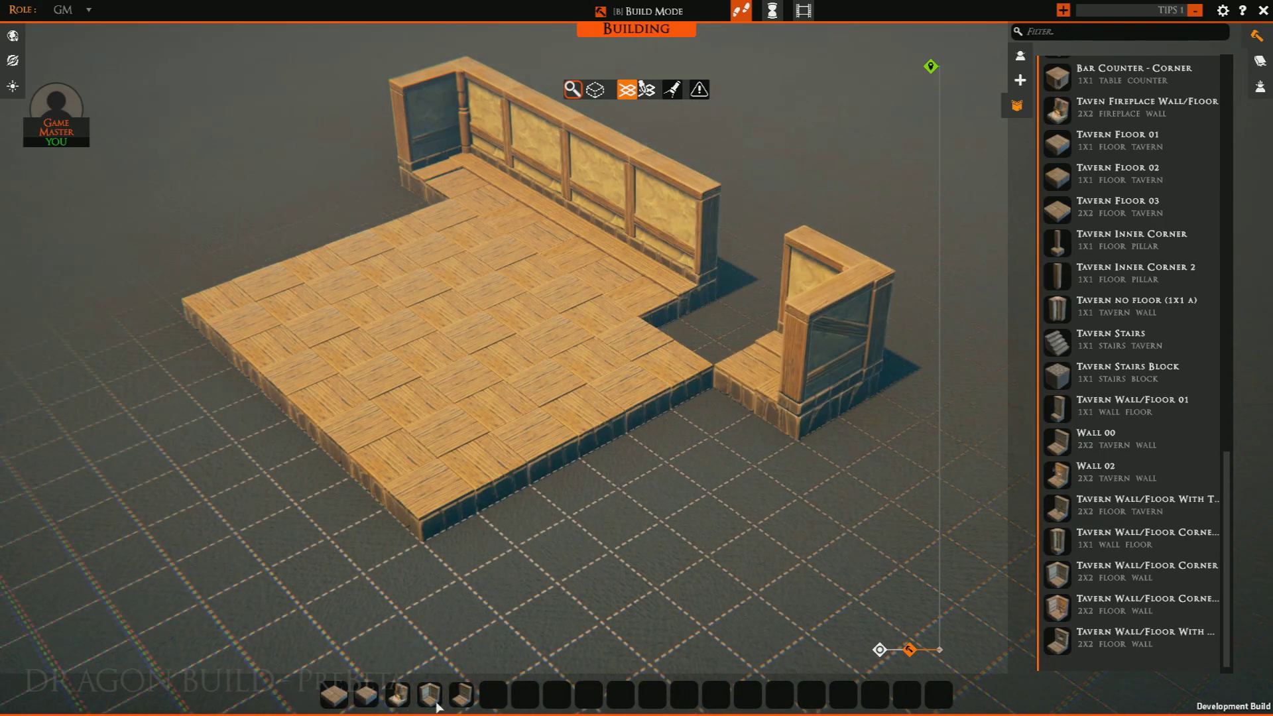
left_click(461, 693)
key("r")
key("r")
key("r")
left_click(714, 312)
Build a row of rotated Wall 00 tiles from the second corner along the adjoining side of the floor
left_click(459, 693)
key("s")
key("r")
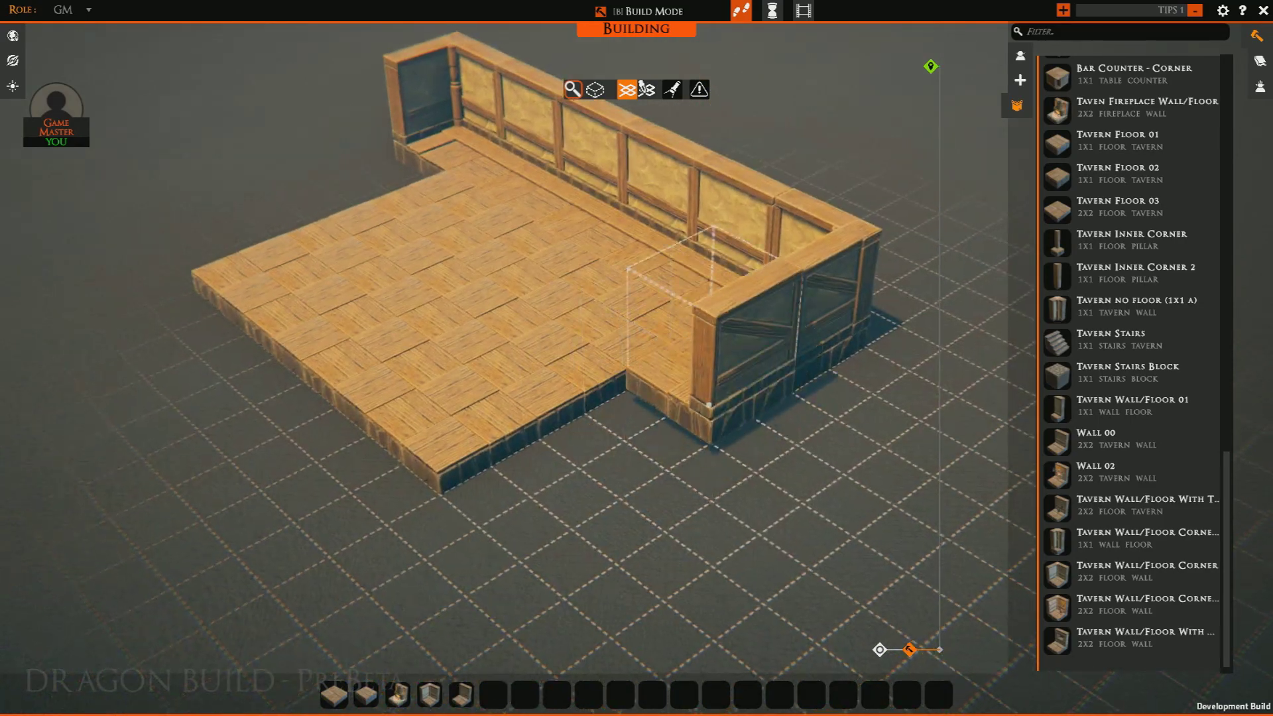
left_click_drag(654, 431, 517, 528)
Delete one Wall 00 tile from the middle of the long wall
key("a")
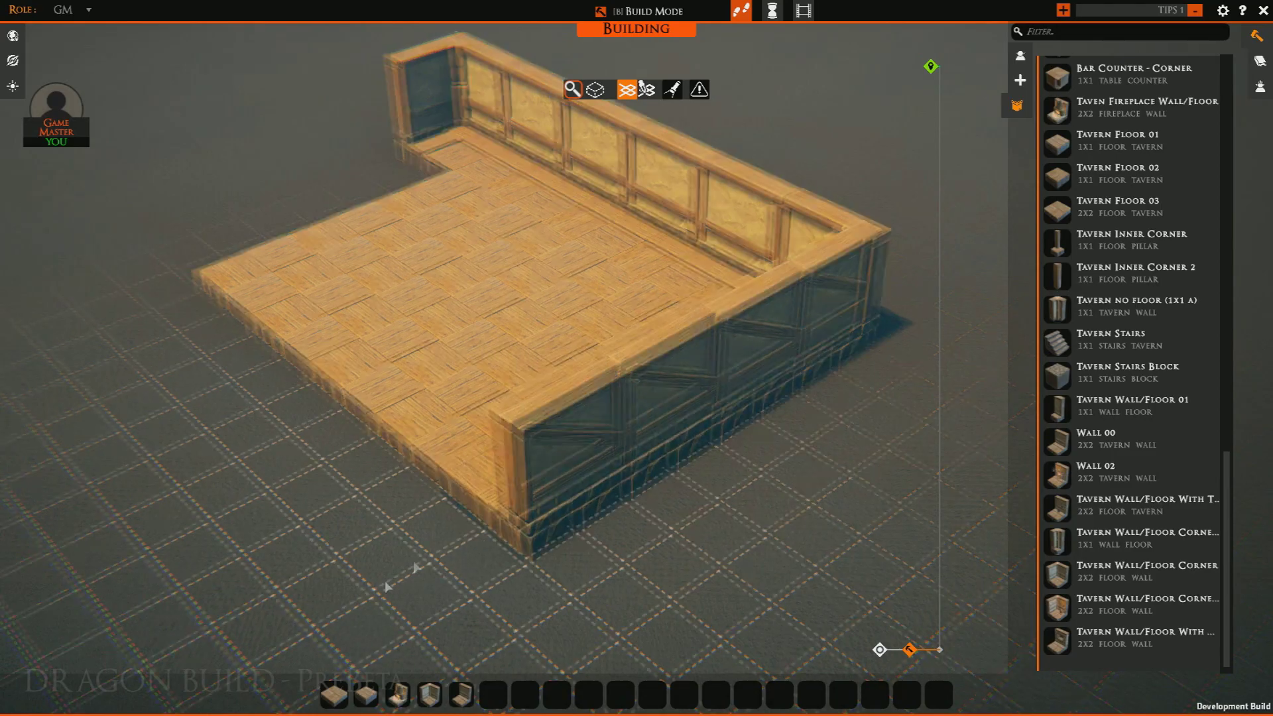
right_click_drag(398, 580, 628, 378)
key("w")
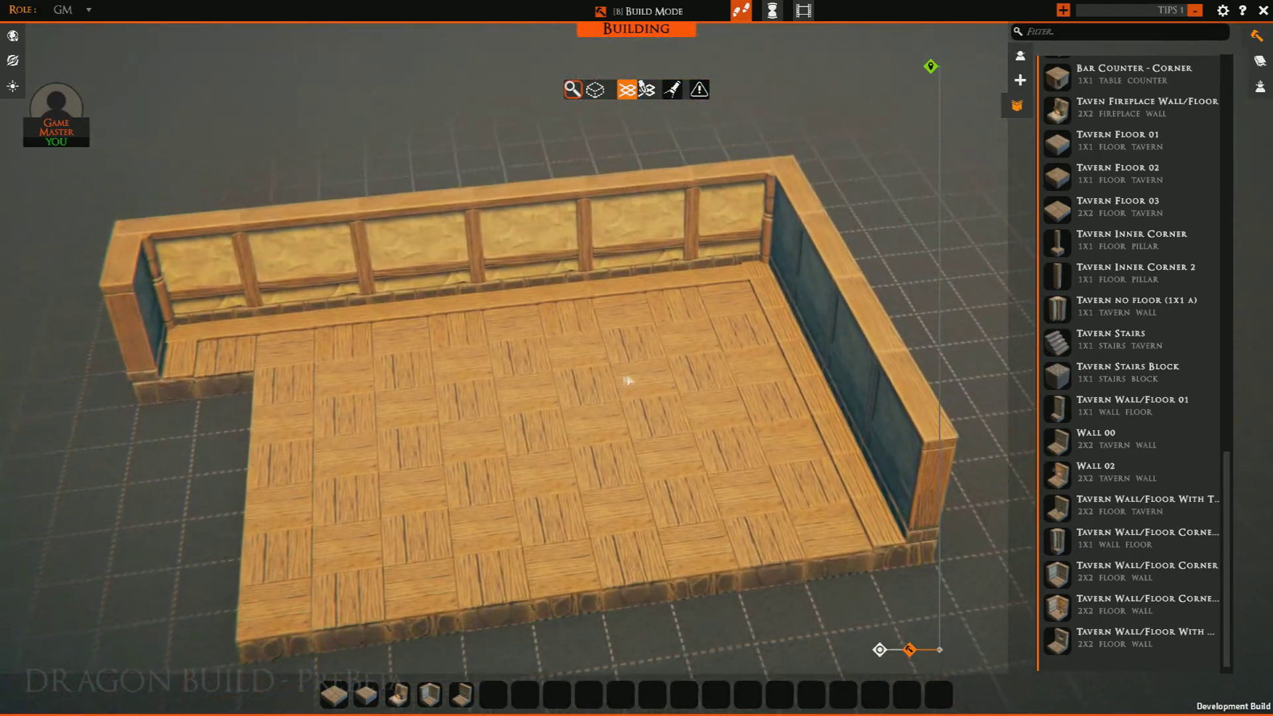
left_click(568, 305)
right_click_drag(536, 289, 517, 296)
key("Delete")
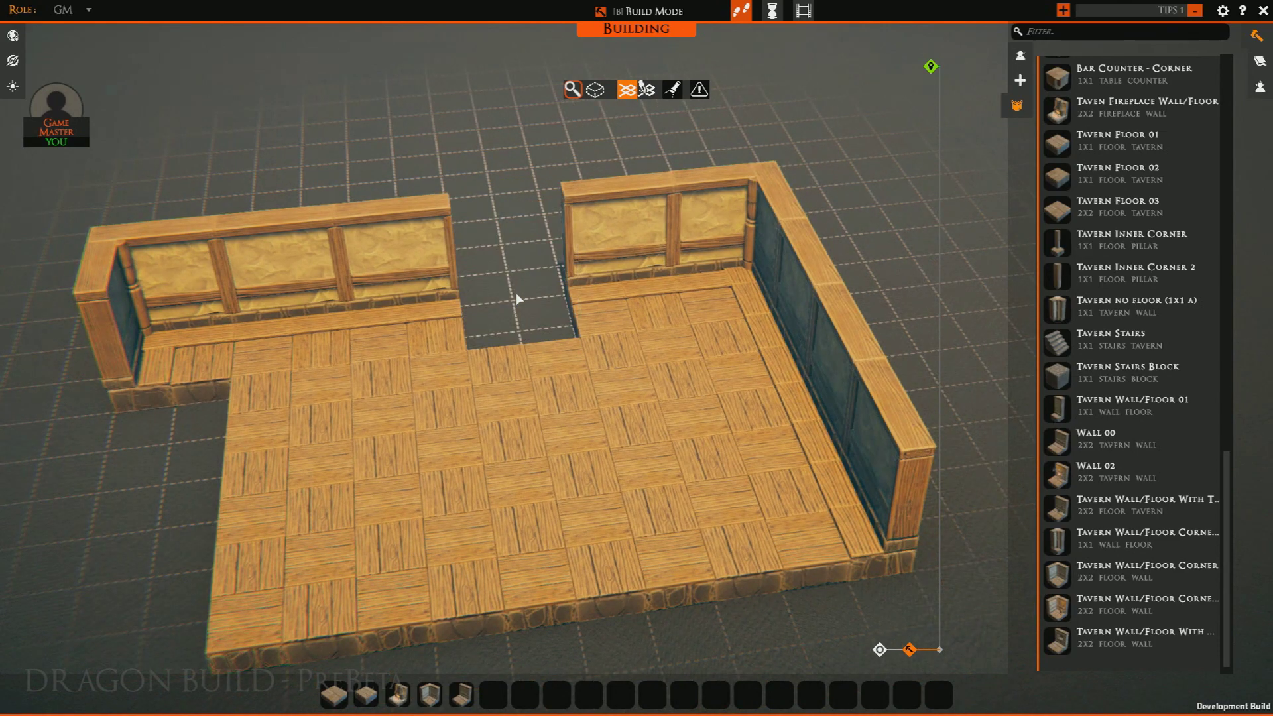
Refill the gap in the long wall with a matching wall tile, and try picking up the neighbouring tile before cancelling
left_click(522, 391)
left_click(564, 378)
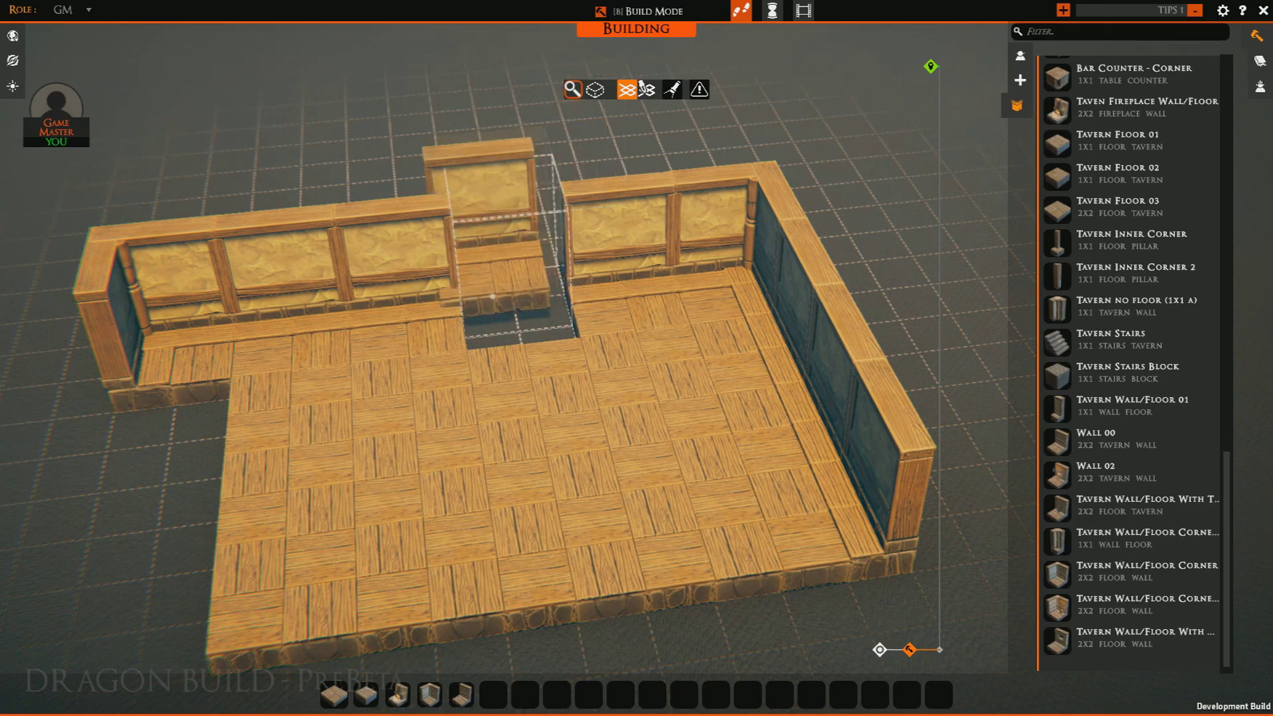
left_click(531, 338)
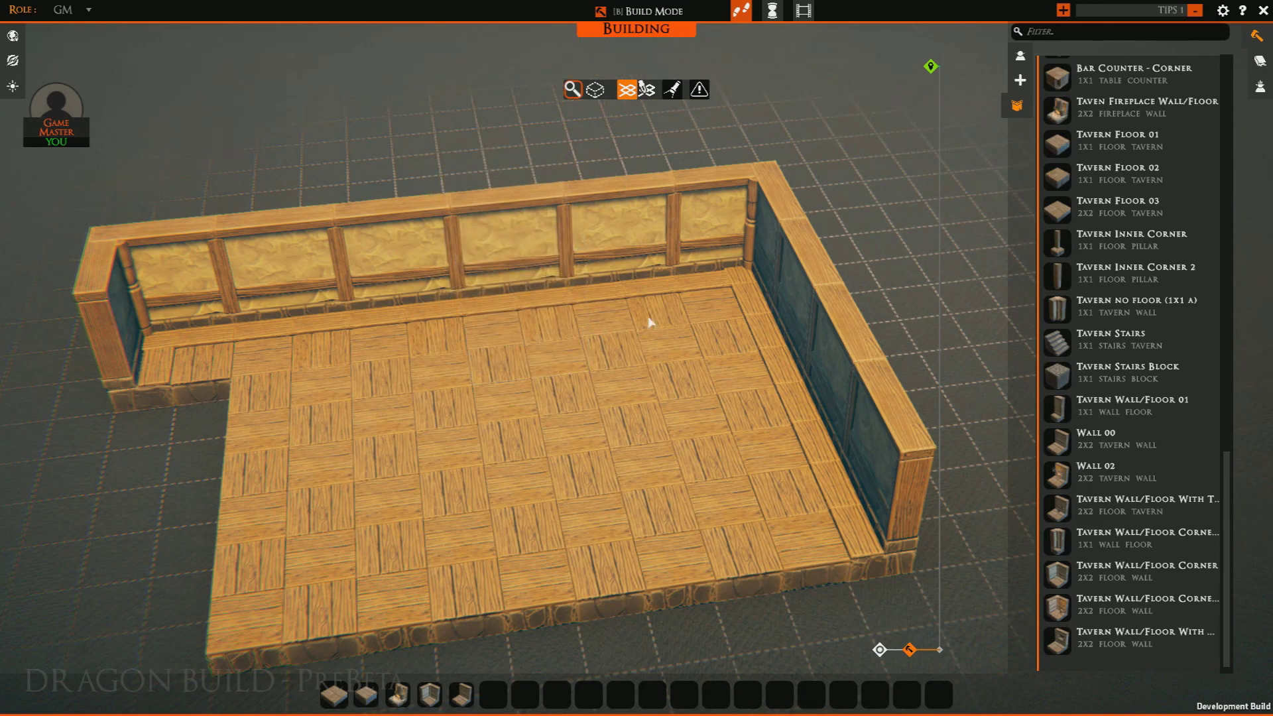
mouse_move(631, 307)
left_mouse_down()
mouse_move(624, 193)
mouse_move(624, 318)
left_mouse_up()
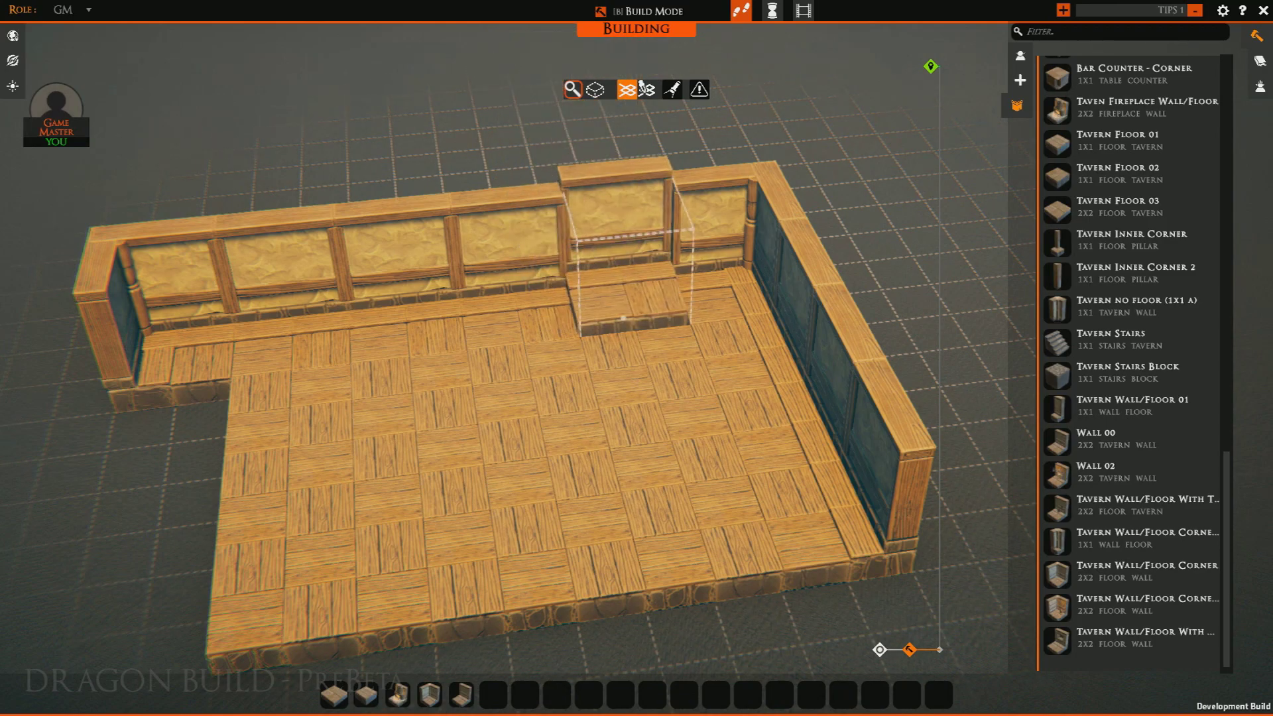
right_click(623, 317)
right_click_drag(459, 349, 675, 383)
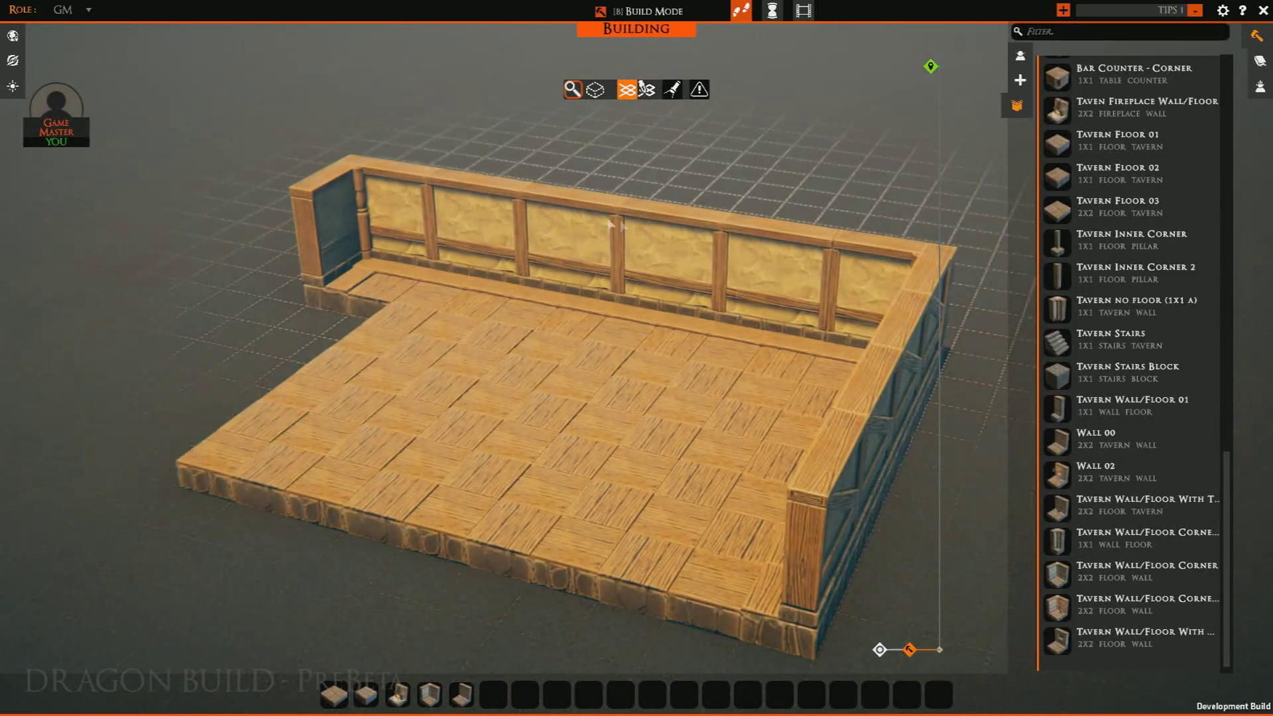
key("d")
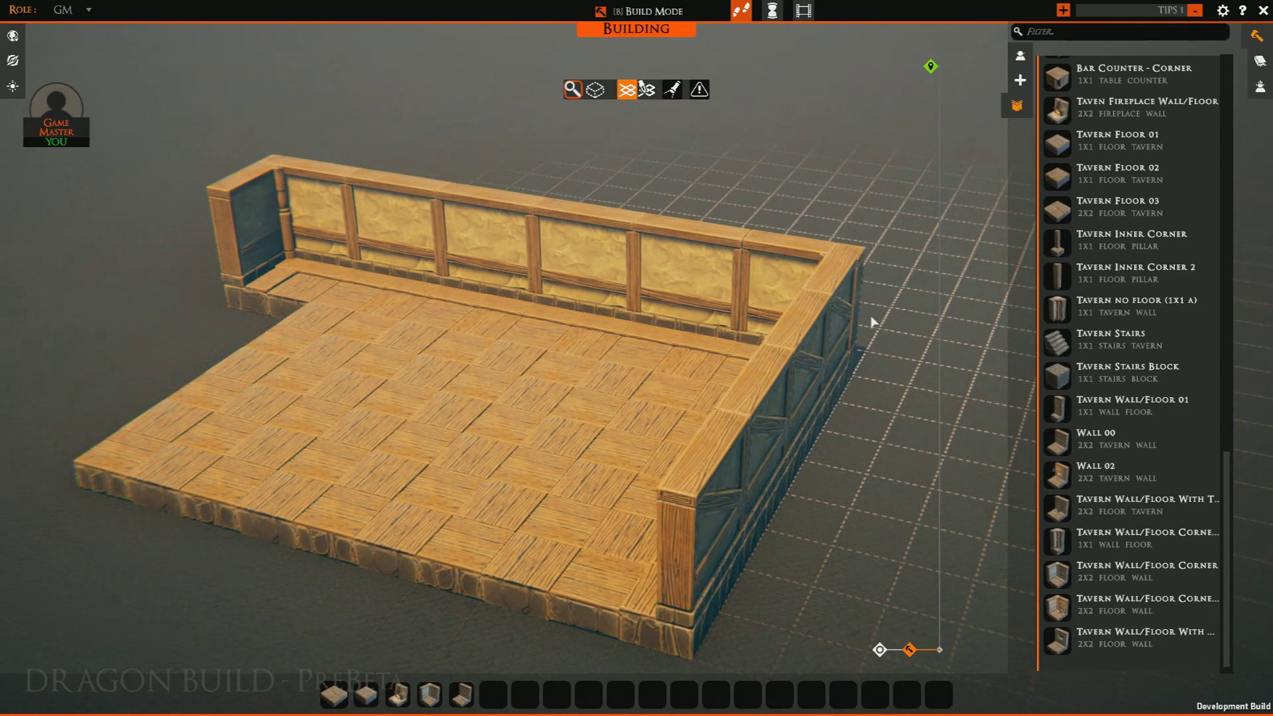
key("a")
key("d")
scroll(551, 356, "down", 3)
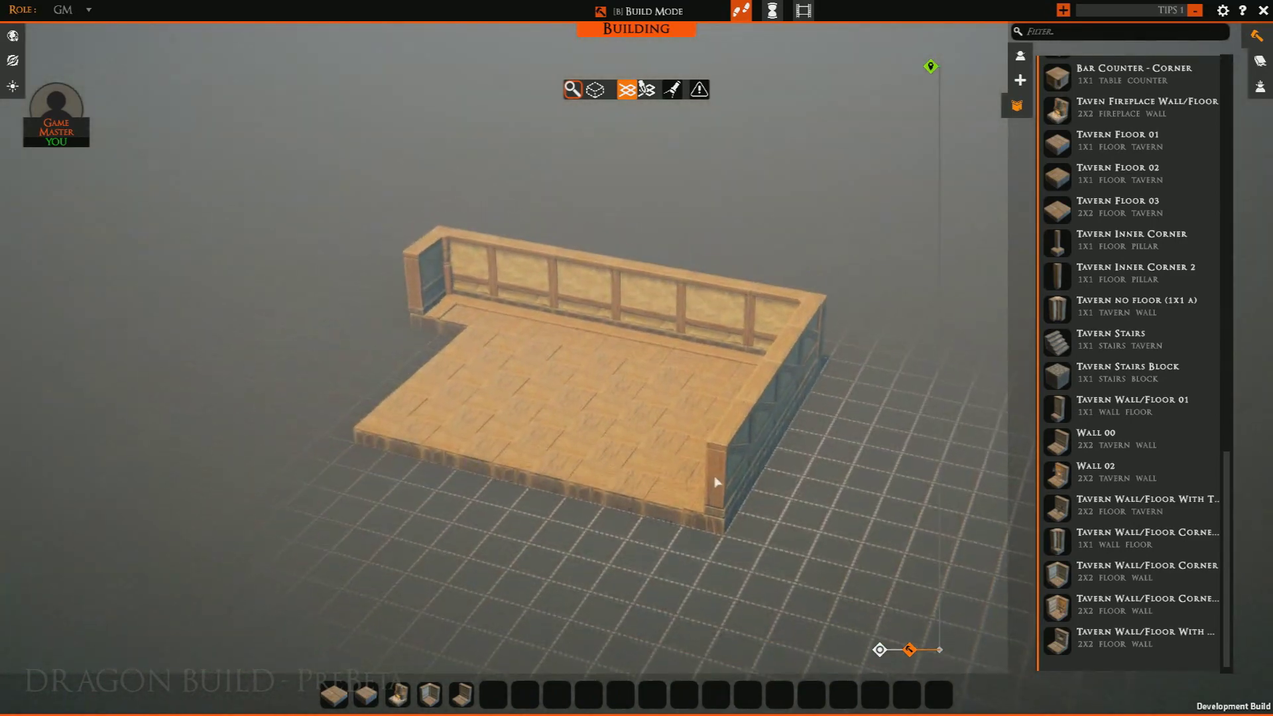
scroll(720, 520, "up", 5)
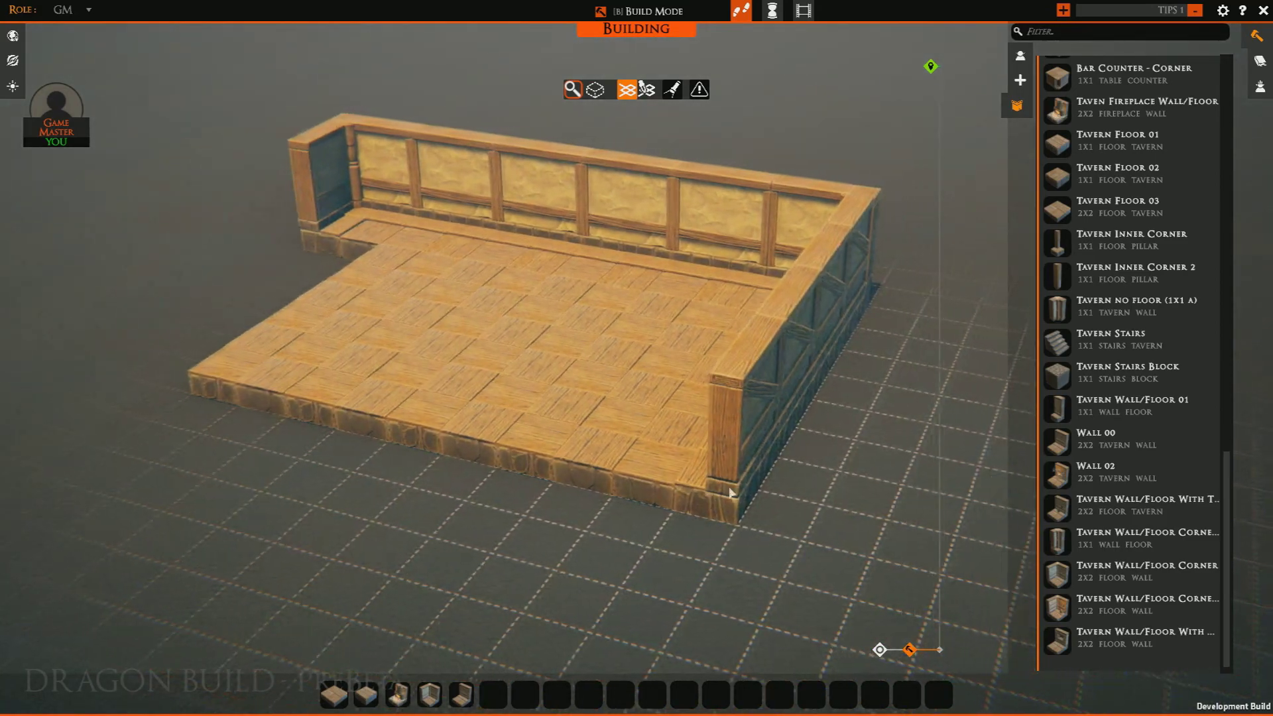
Raise the building grid one level to the height of the tavern wall tops
key("d")
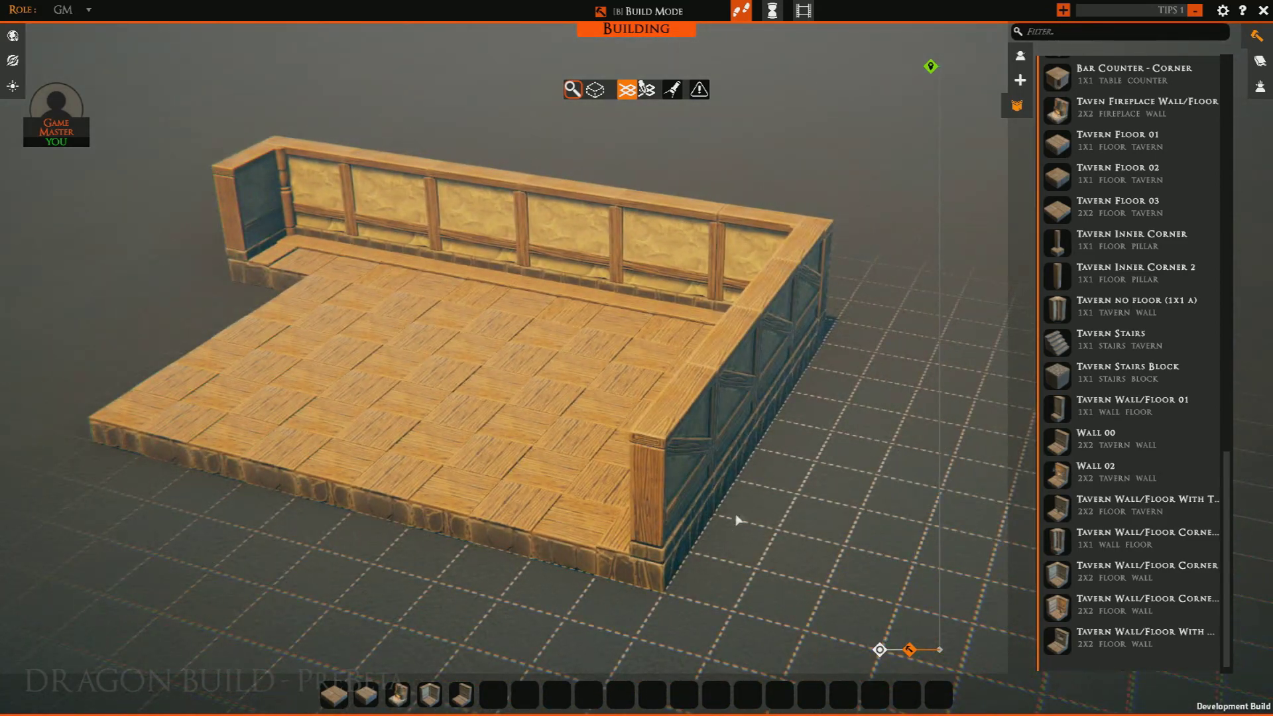
key("s")
key("d")
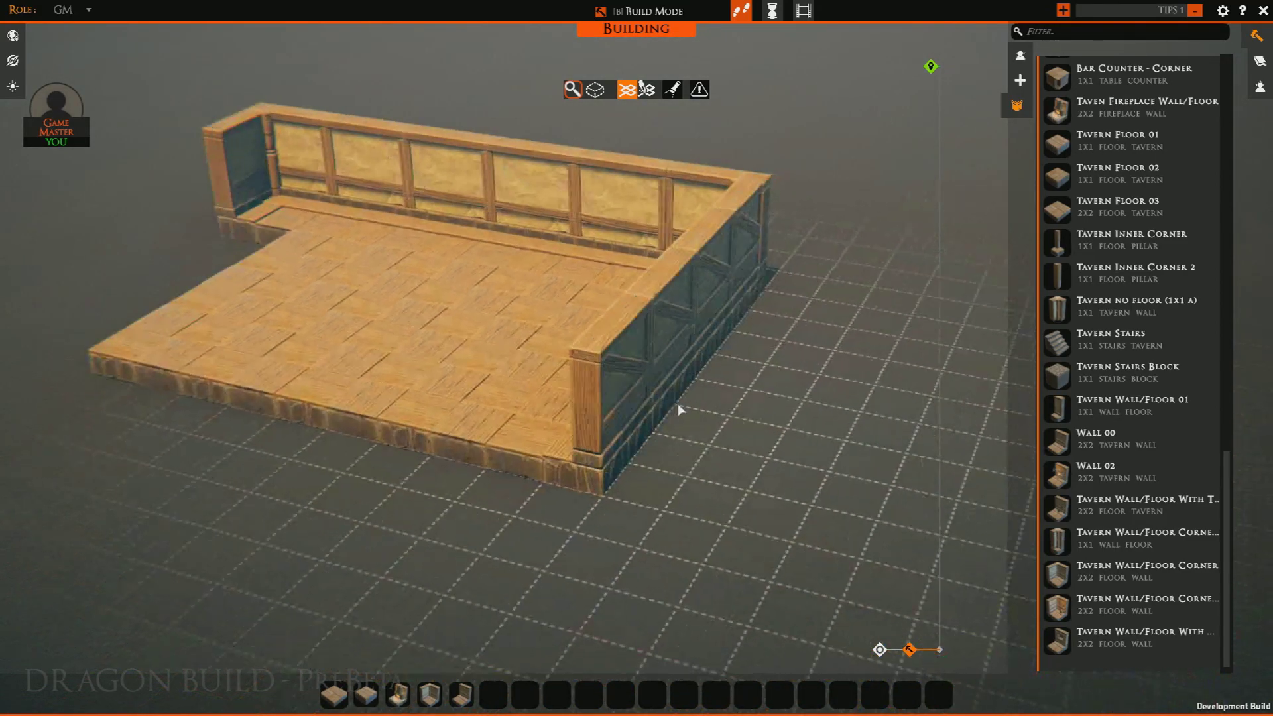
key("a")
scroll(557, 304, "up", 1, "ctrl")
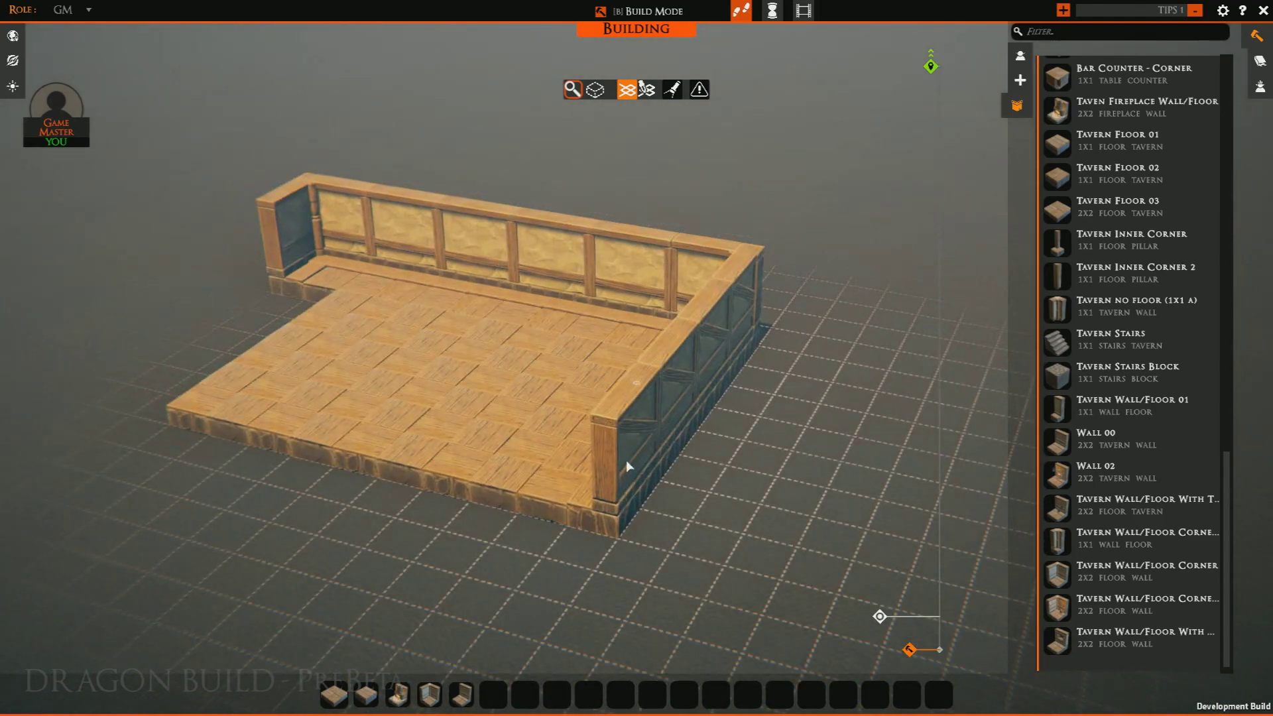
scroll(491, 358, "up", 3)
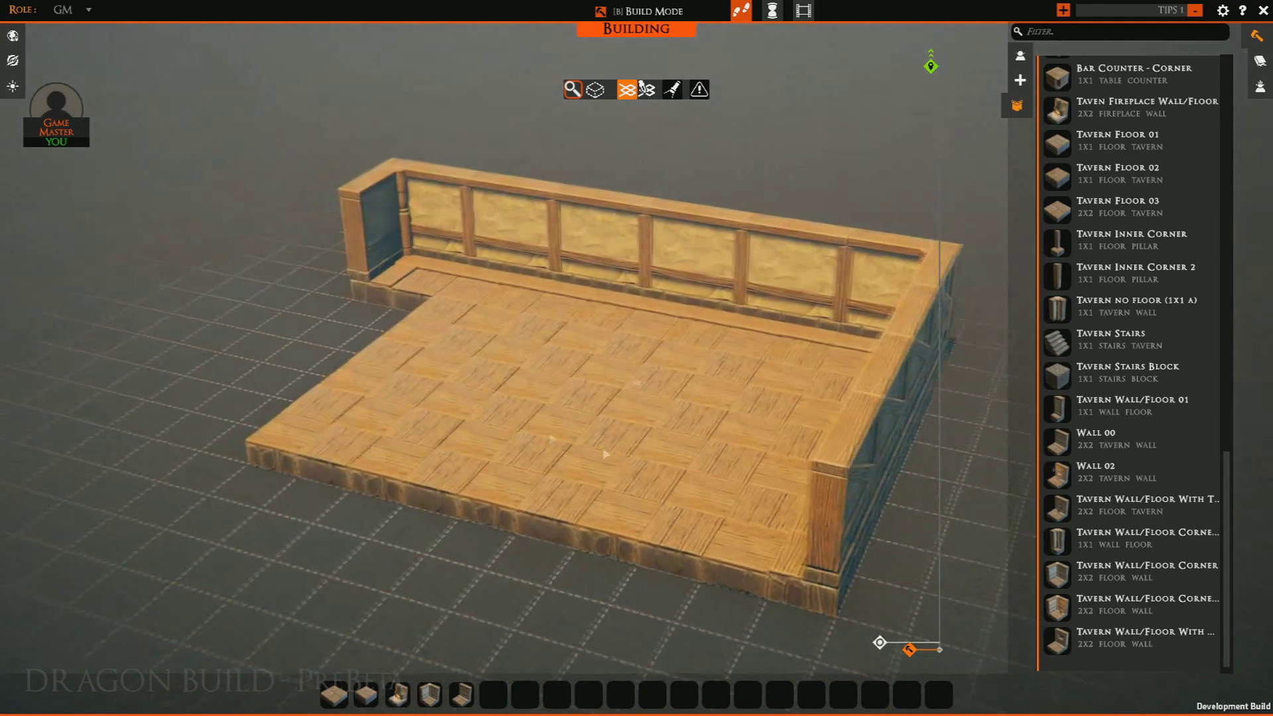
middle_click_drag(355, 337, 577, 384)
scroll(603, 215, "up", 1, "ctrl")
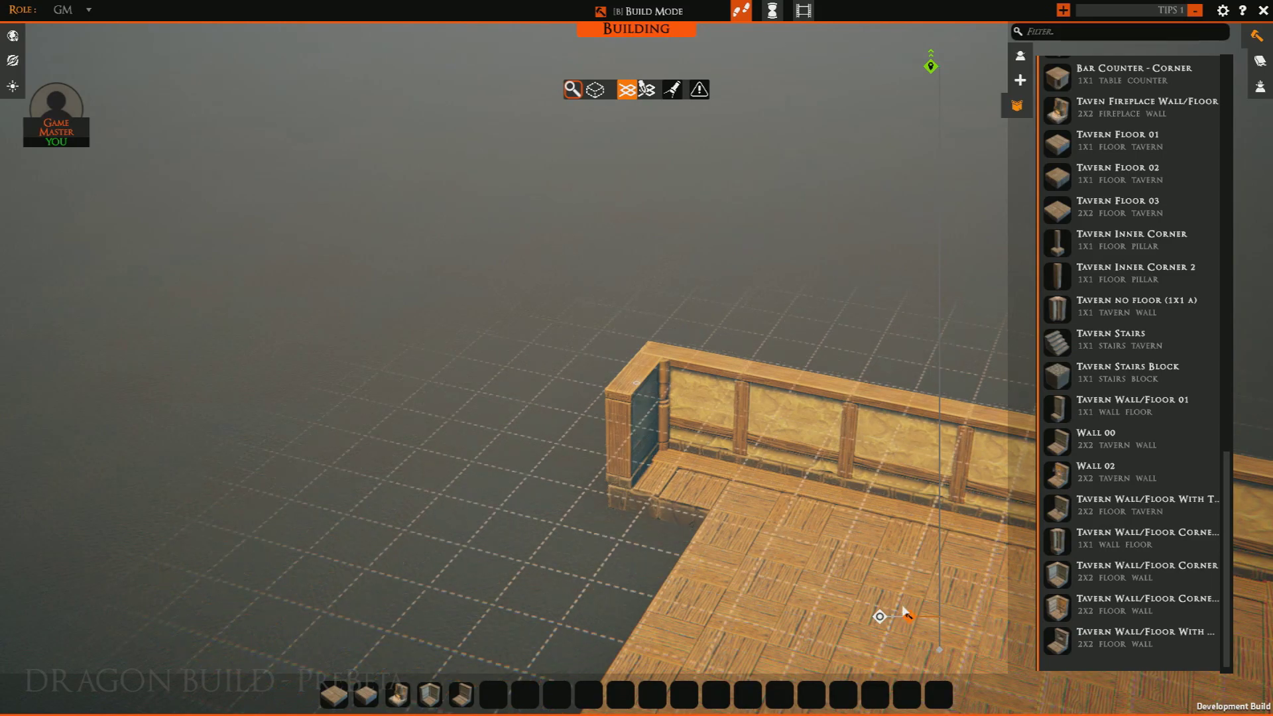
Examine the room against the raised building grid and return the grid to ground level
key("d")
key("s")
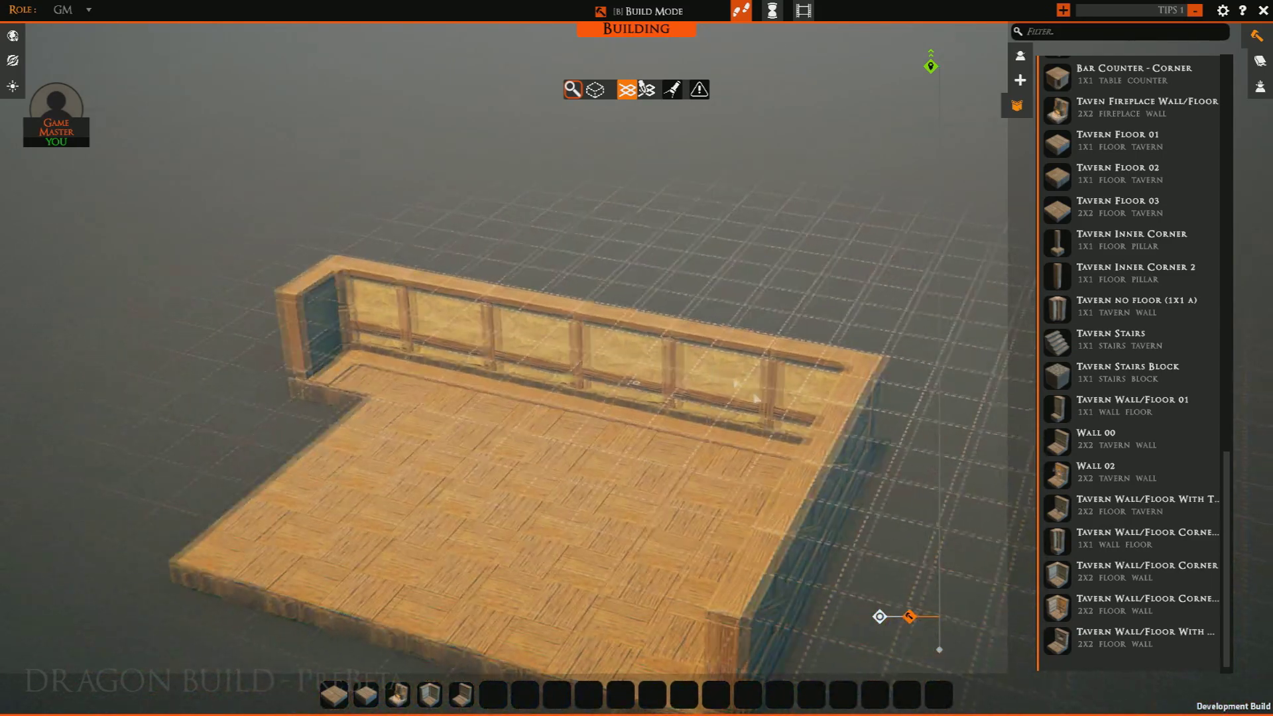
key("q")
key("a")
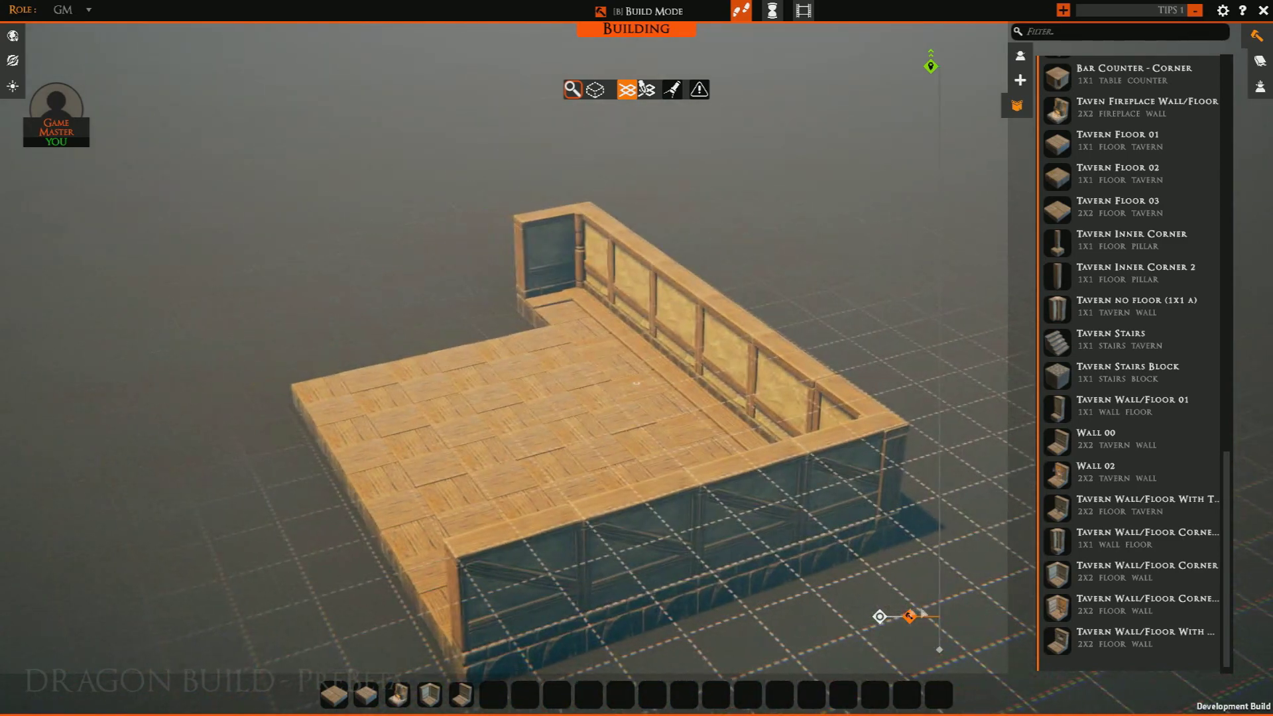
left_click_drag(915, 621, 882, 628)
key("e")
key("d")
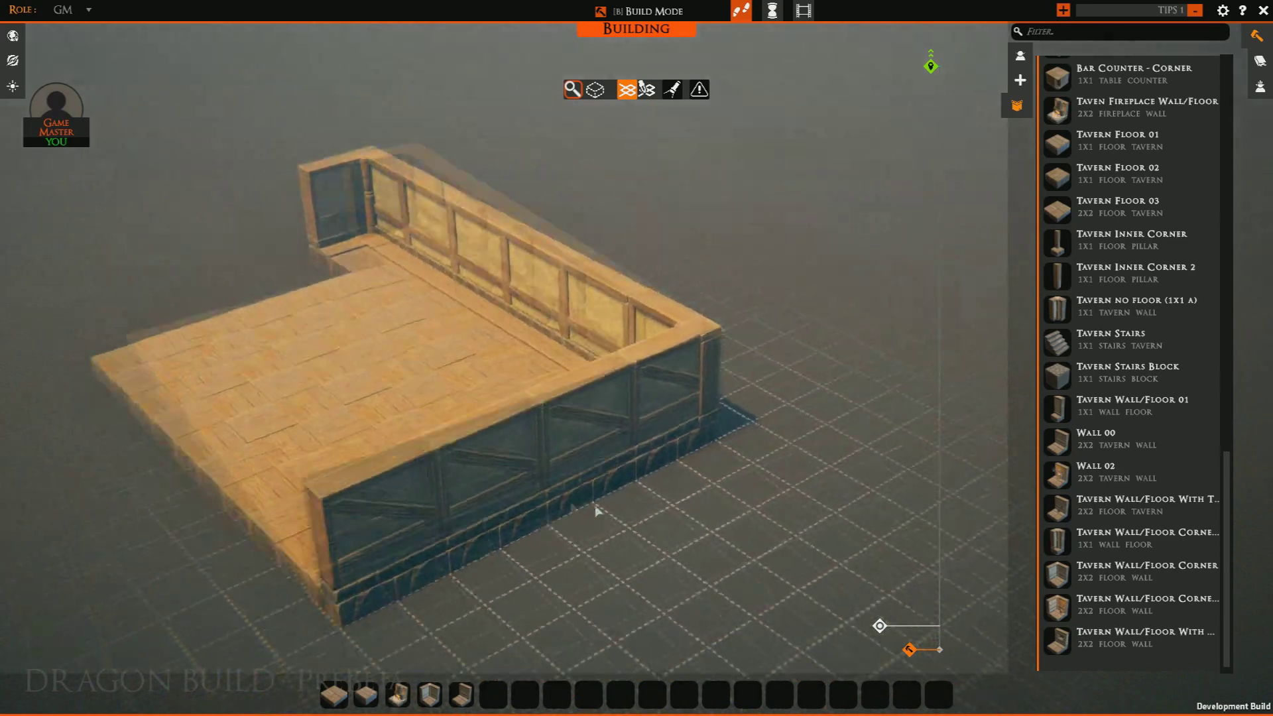
key("a")
Turn off grid snapping and place a Tavern Stairs Block freely against the outside of the side wall
left_click(628, 92)
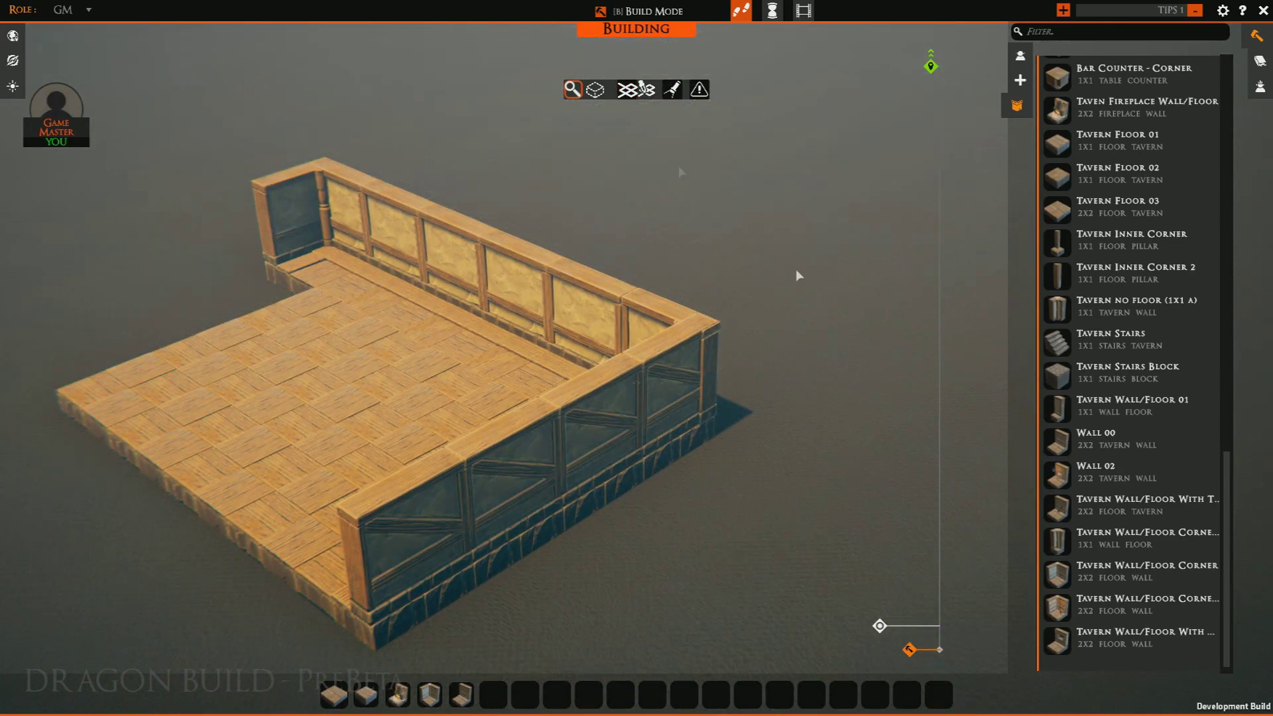
key("s")
left_click(1054, 384)
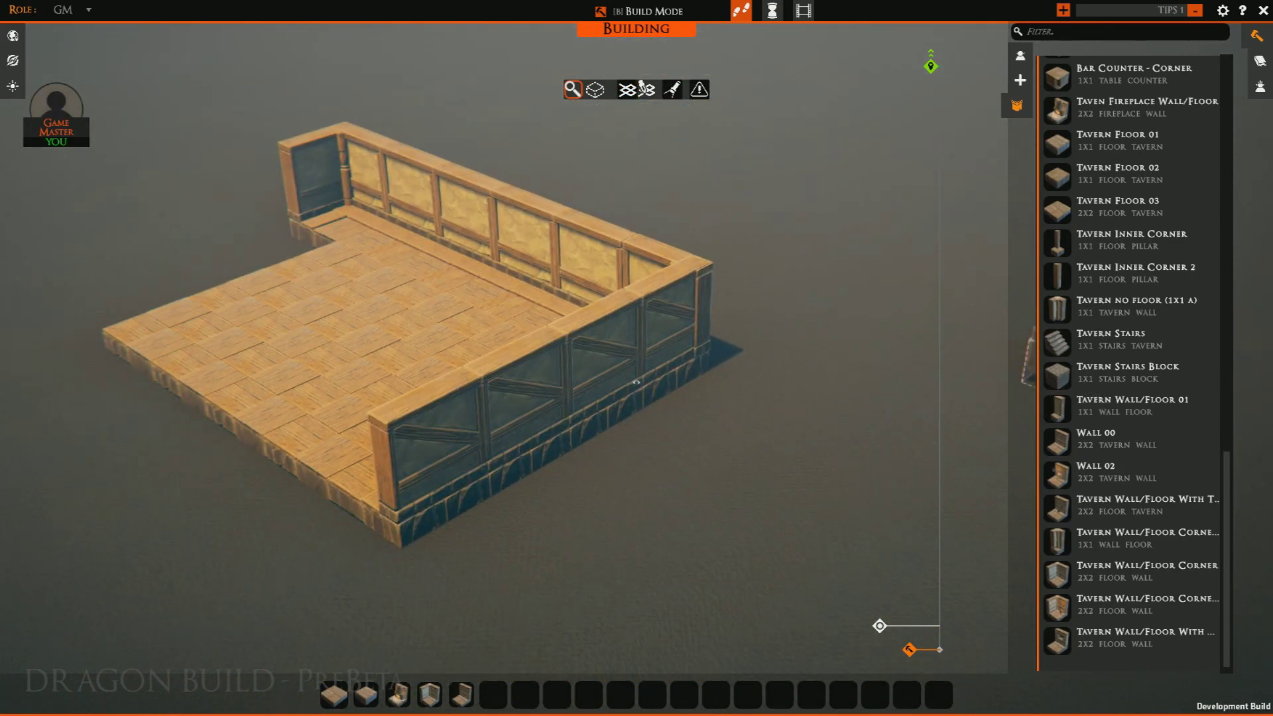
key("g")
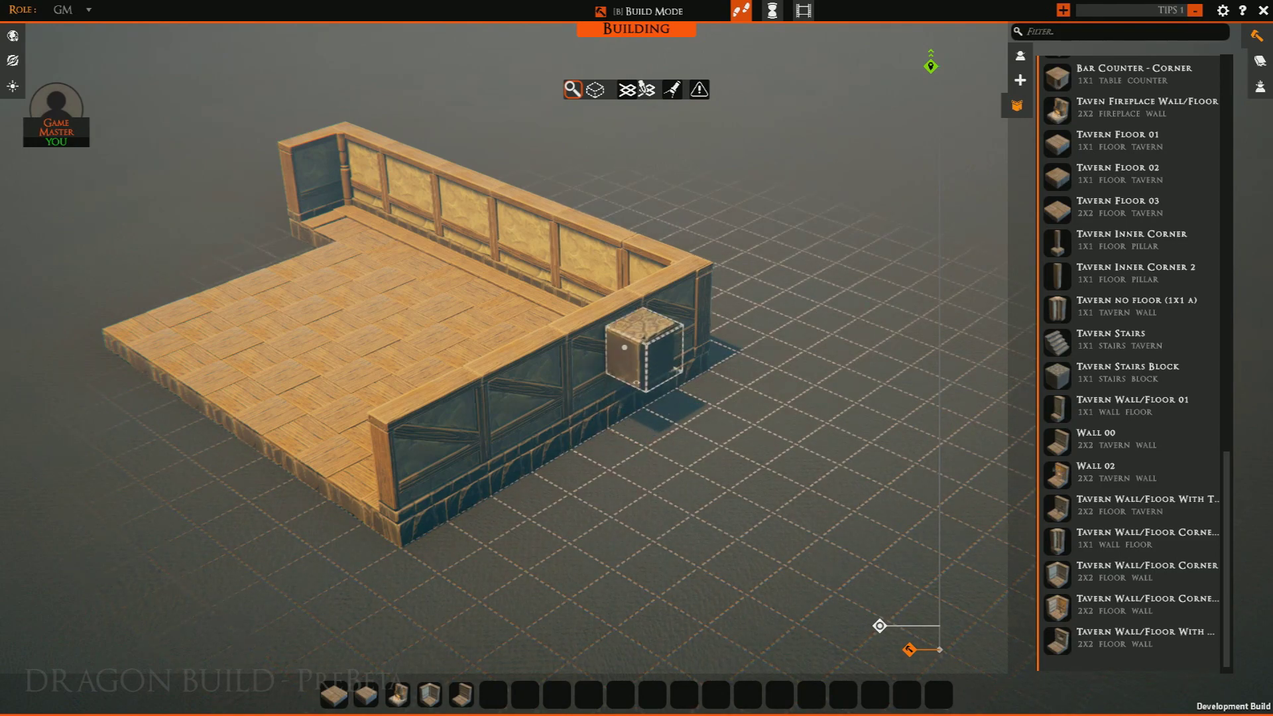
left_click_drag(637, 383, 638, 424)
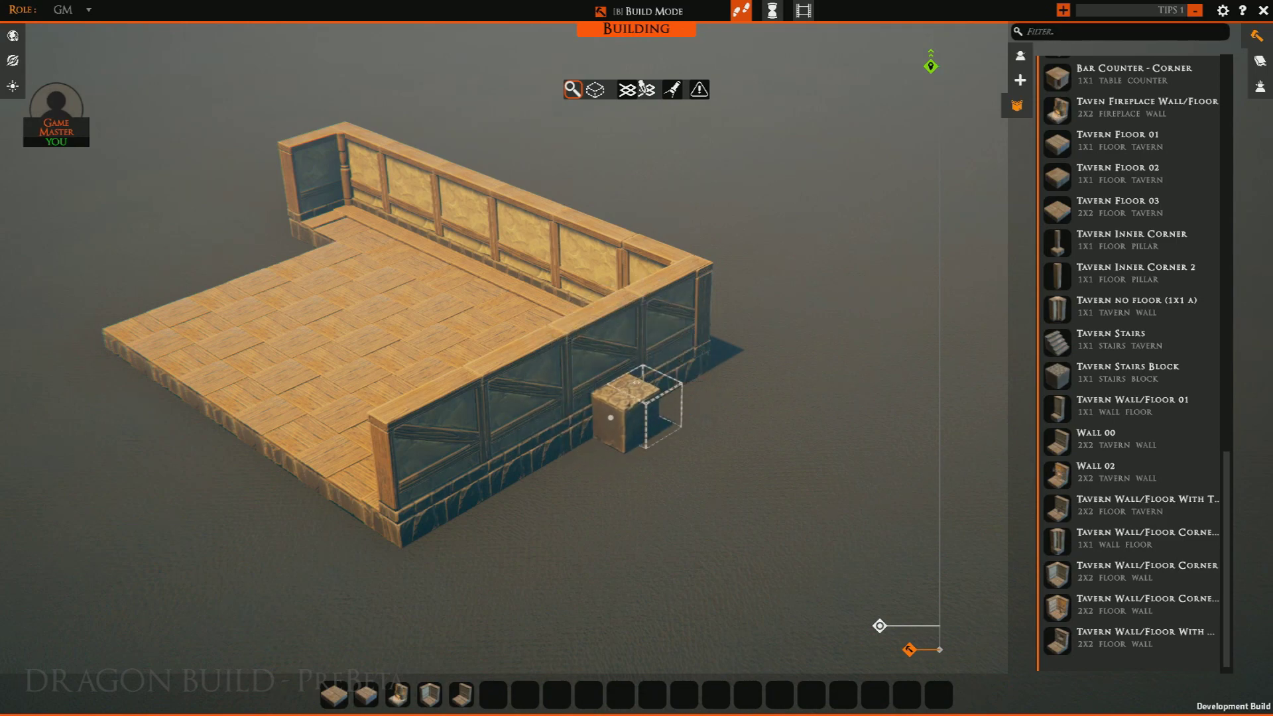
left_click_drag(610, 418, 610, 416)
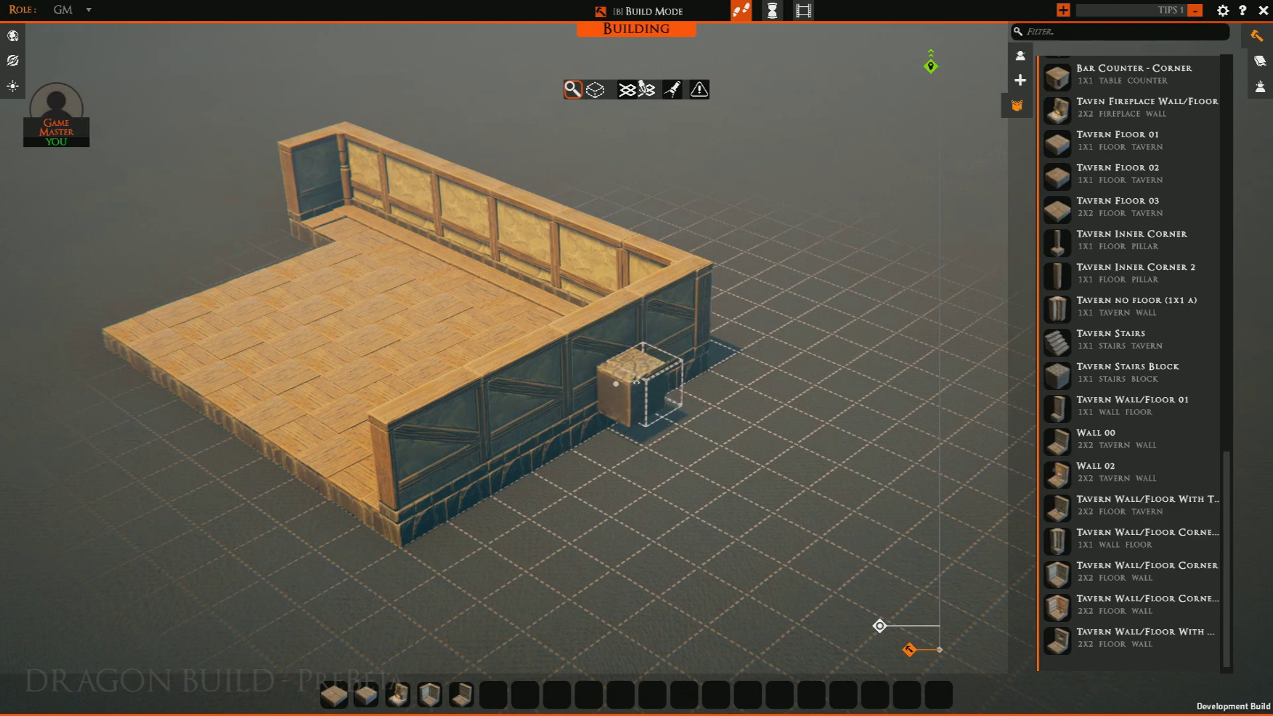
left_click(622, 384)
key("a")
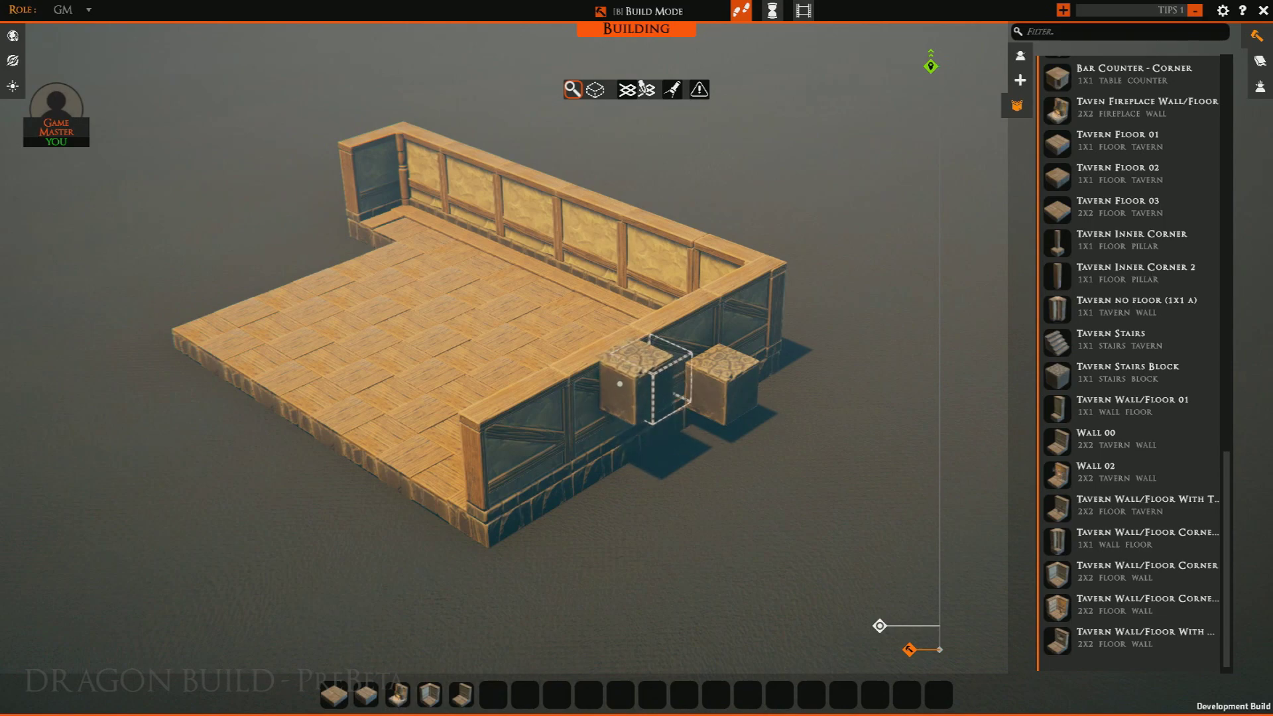
Place a second Tavern Stairs Block freely beside the first one along the side wall
left_click(634, 371)
key("s")
key("a")
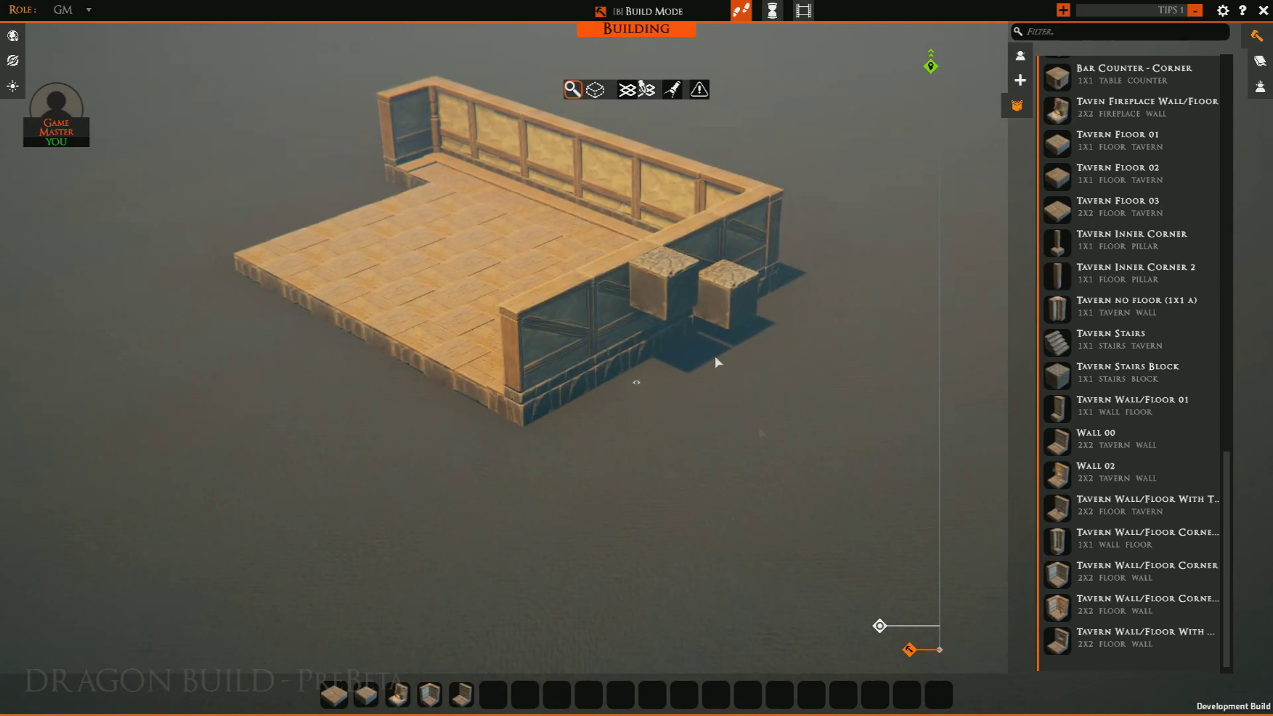
key("w")
middle_click_drag(631, 307, 815, 493)
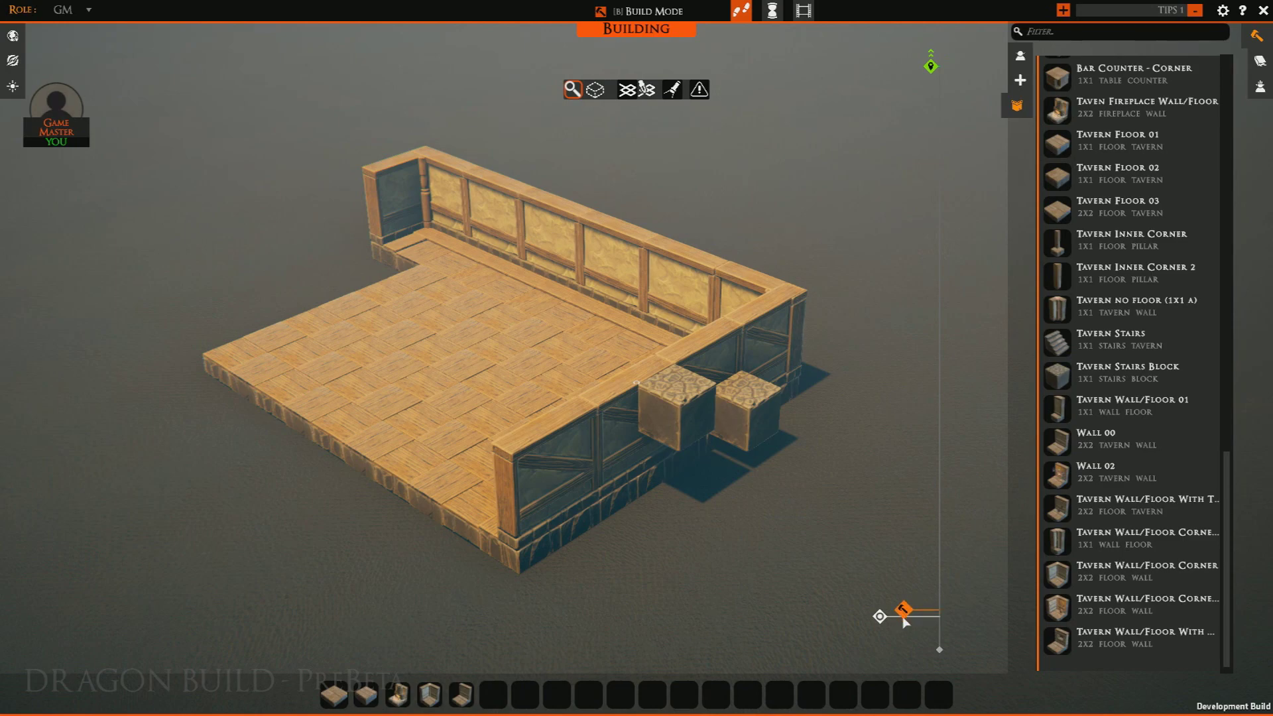
With the building grid raised to wall-top height and snapping on, stack a Tavern Wall/Floor Corner tile on the room's far corner
left_click_drag(903, 618, 918, 514)
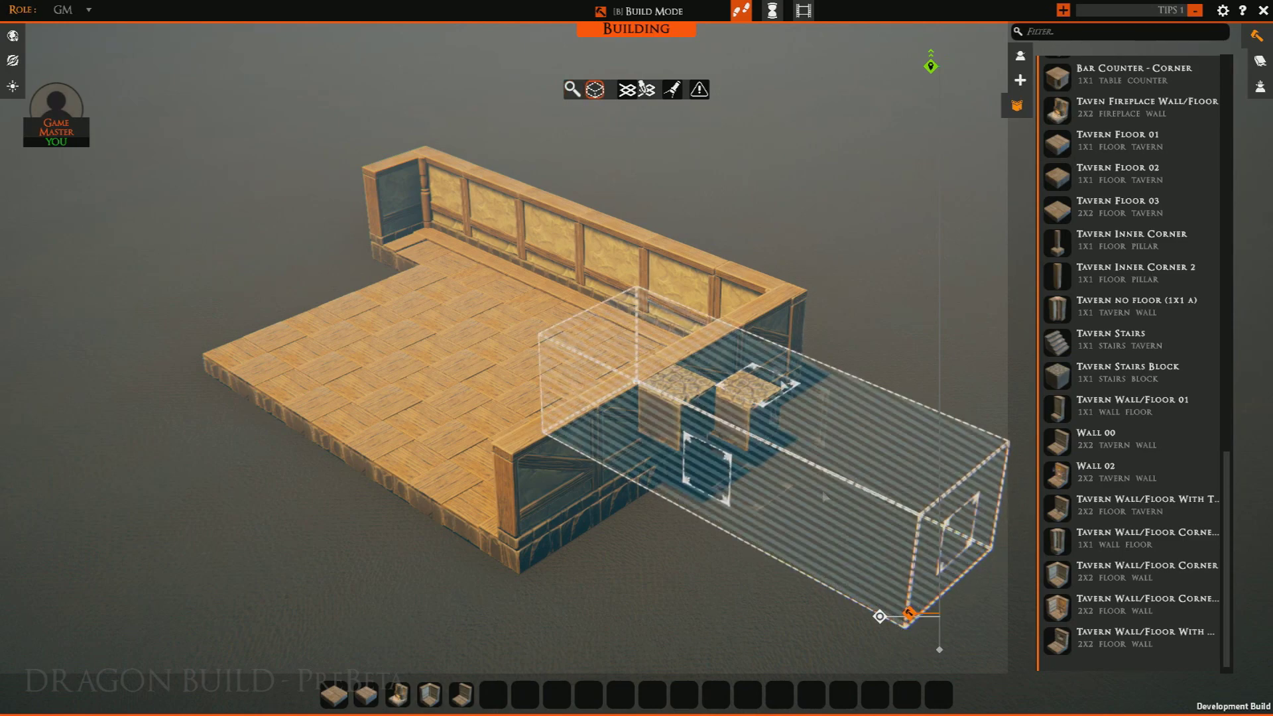
key("1")
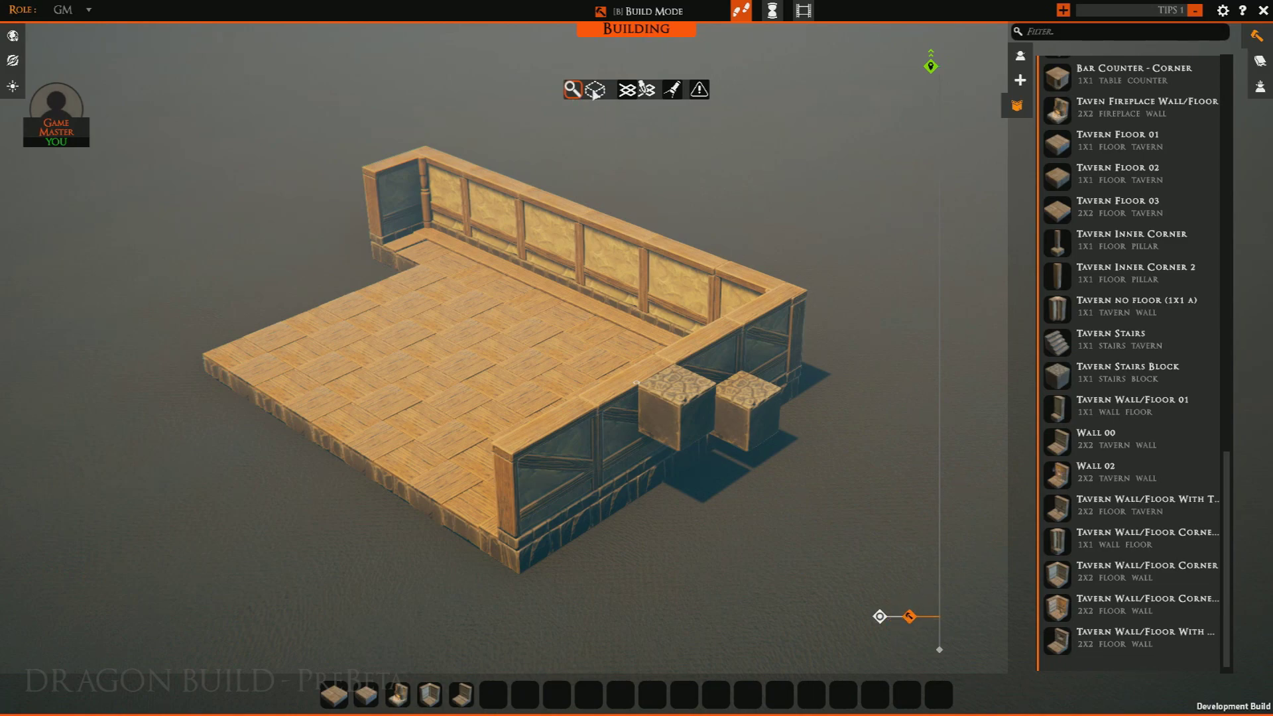
left_click(638, 97)
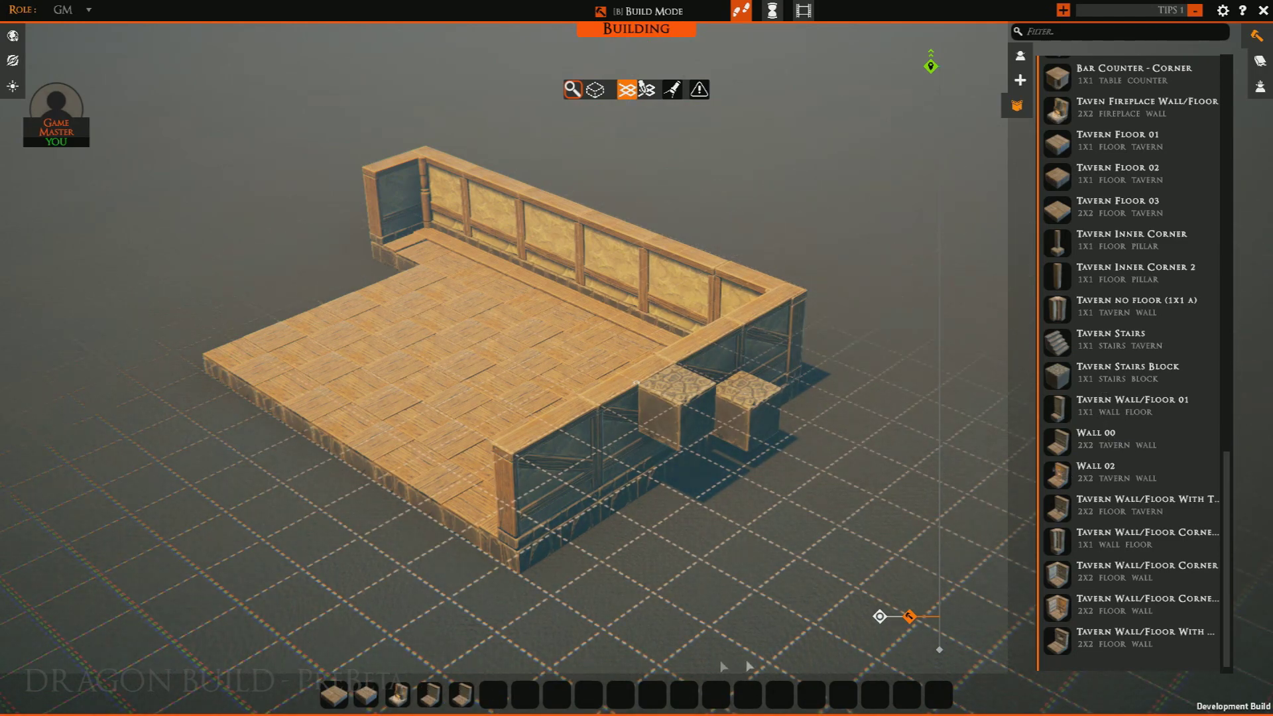
left_click(1059, 576)
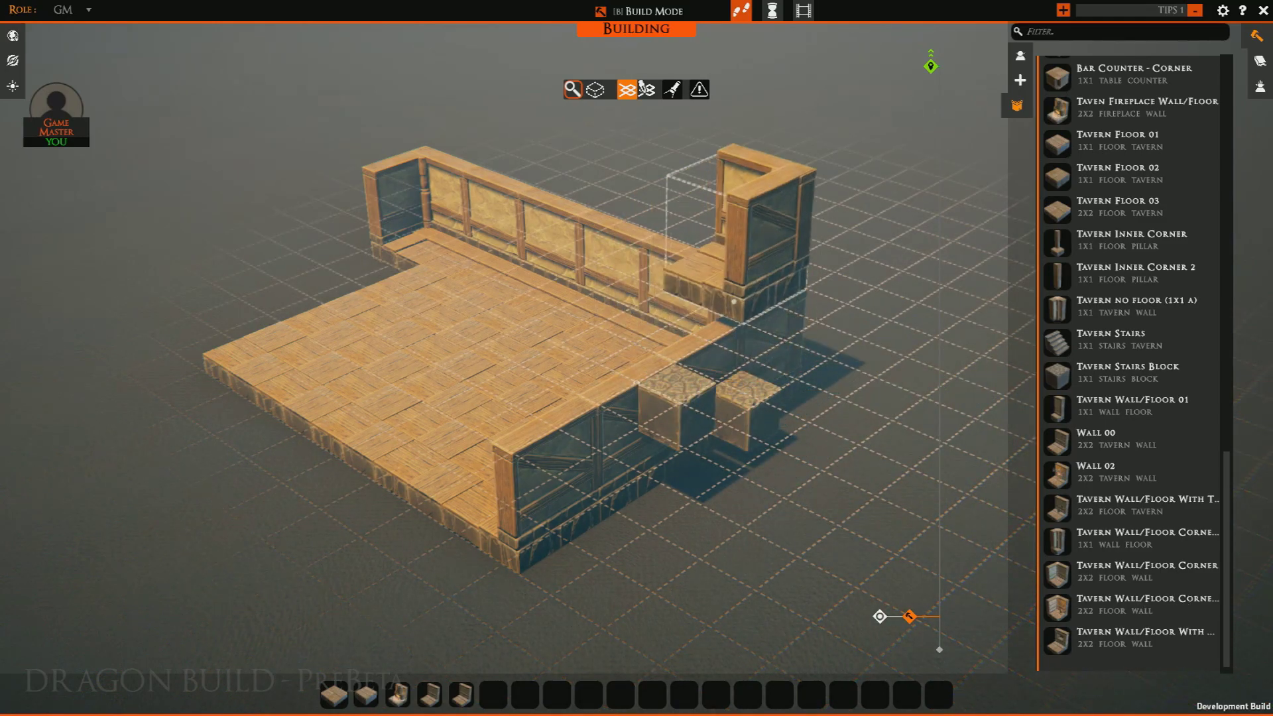
left_click(734, 302)
Examine the stacked corner tile and the rest of the room from several angles
right_click_drag(560, 392, 657, 331)
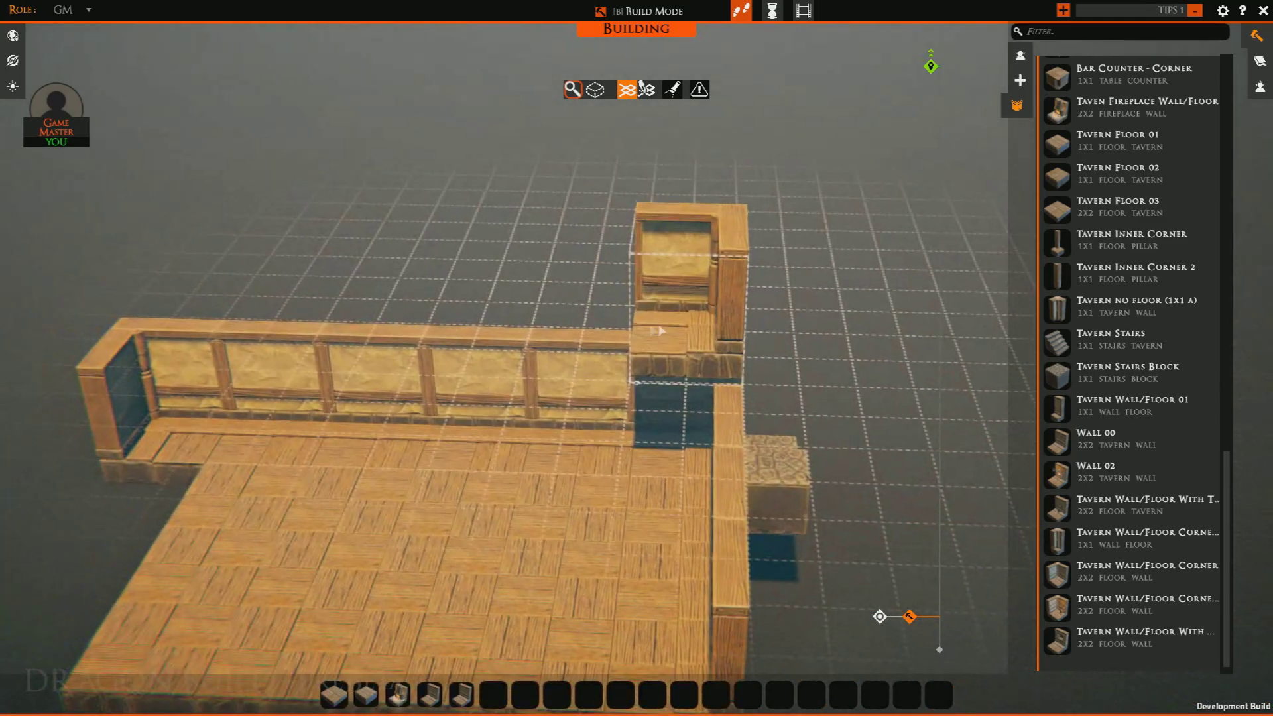
key("a")
right_click_drag(506, 446, 746, 477)
key("d")
scroll(796, 493, "down", 3)
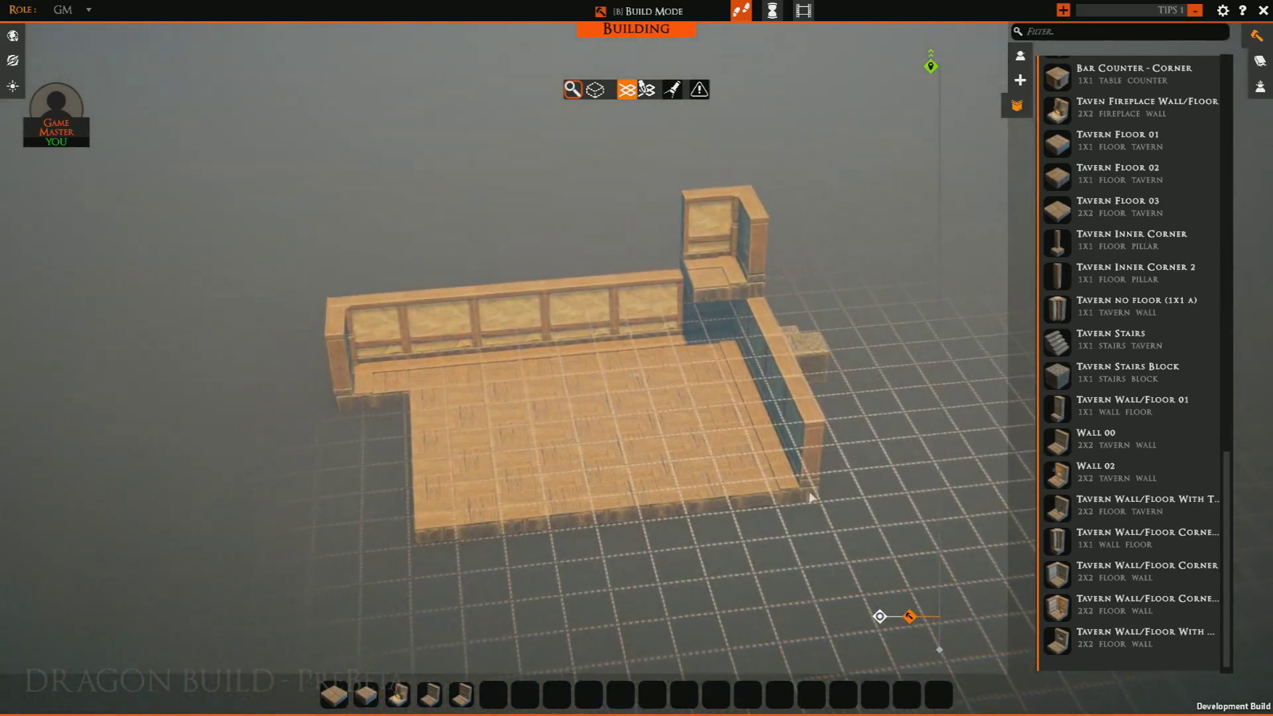
scroll(822, 493, "up", 2)
key("s")
right_click_drag(769, 468, 594, 118)
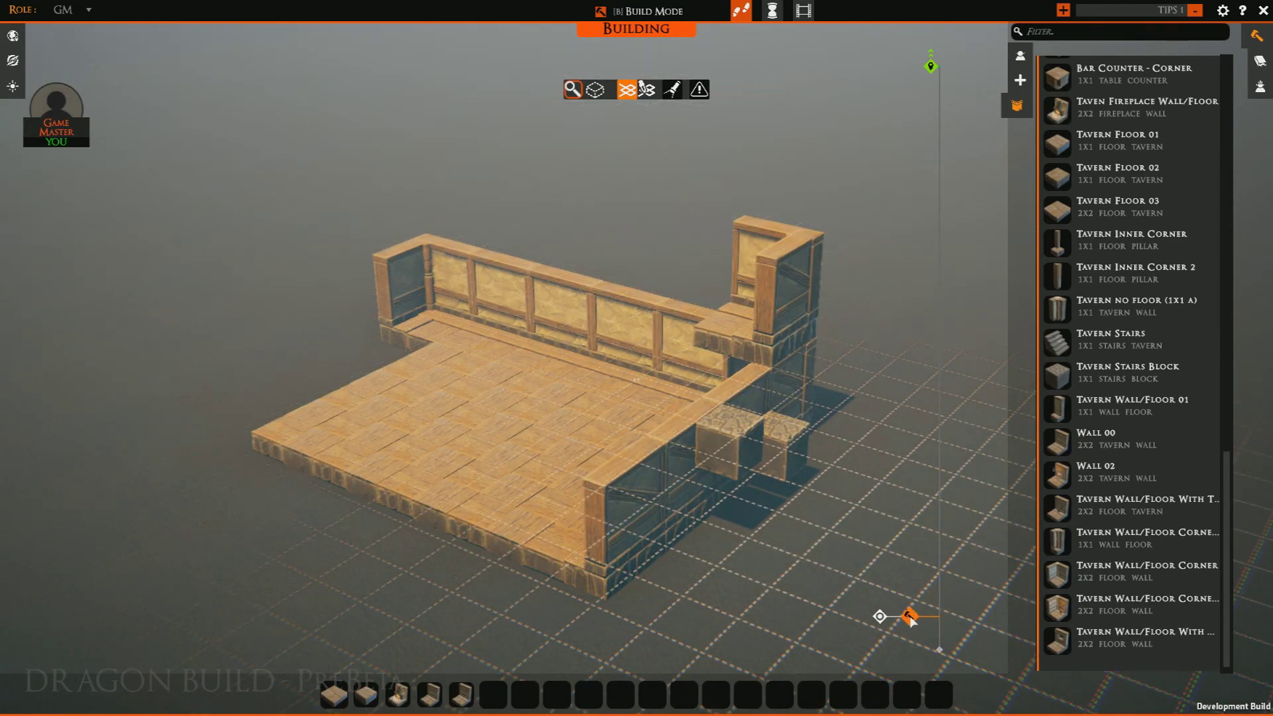
Return the building grid to ground level and box-select the whole tavern room at full height
left_click_drag(910, 617, 891, 664)
key("s")
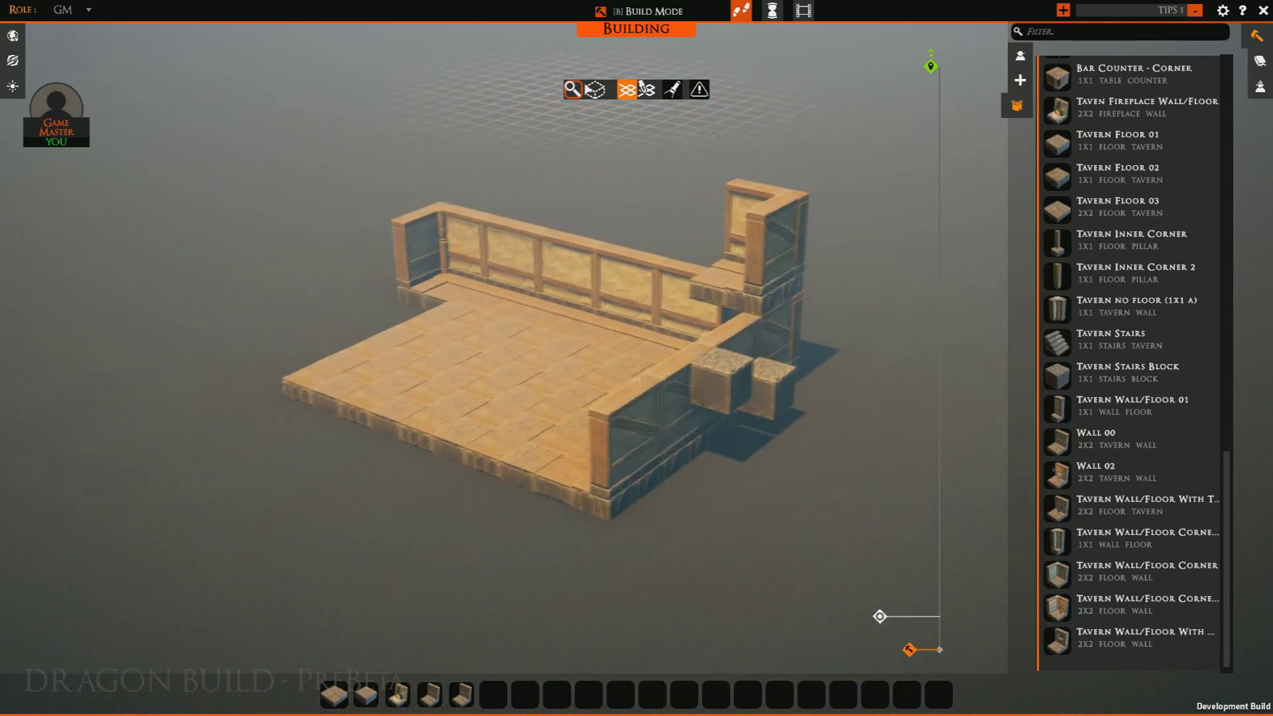
left_click(595, 89)
key("a")
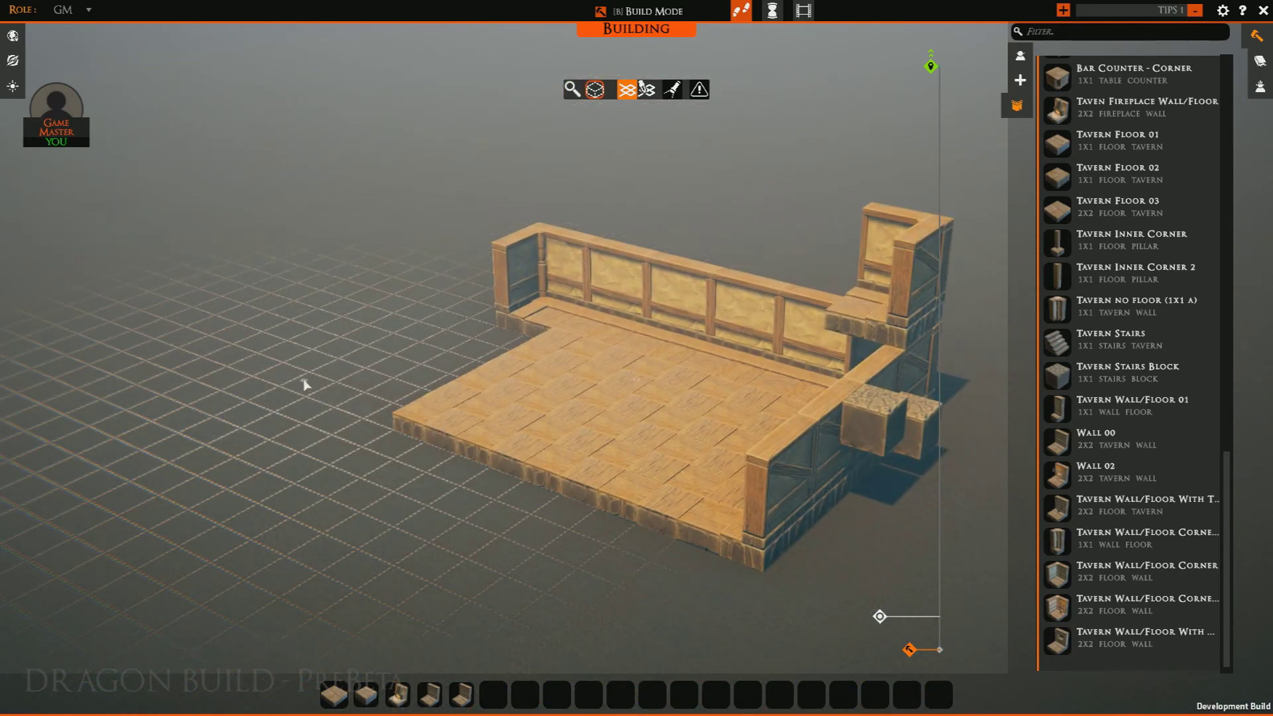
mouse_move(305, 384)
left_mouse_down()
mouse_move(403, 484)
mouse_move(991, 389)
mouse_move(904, 391)
left_mouse_up()
key("d")
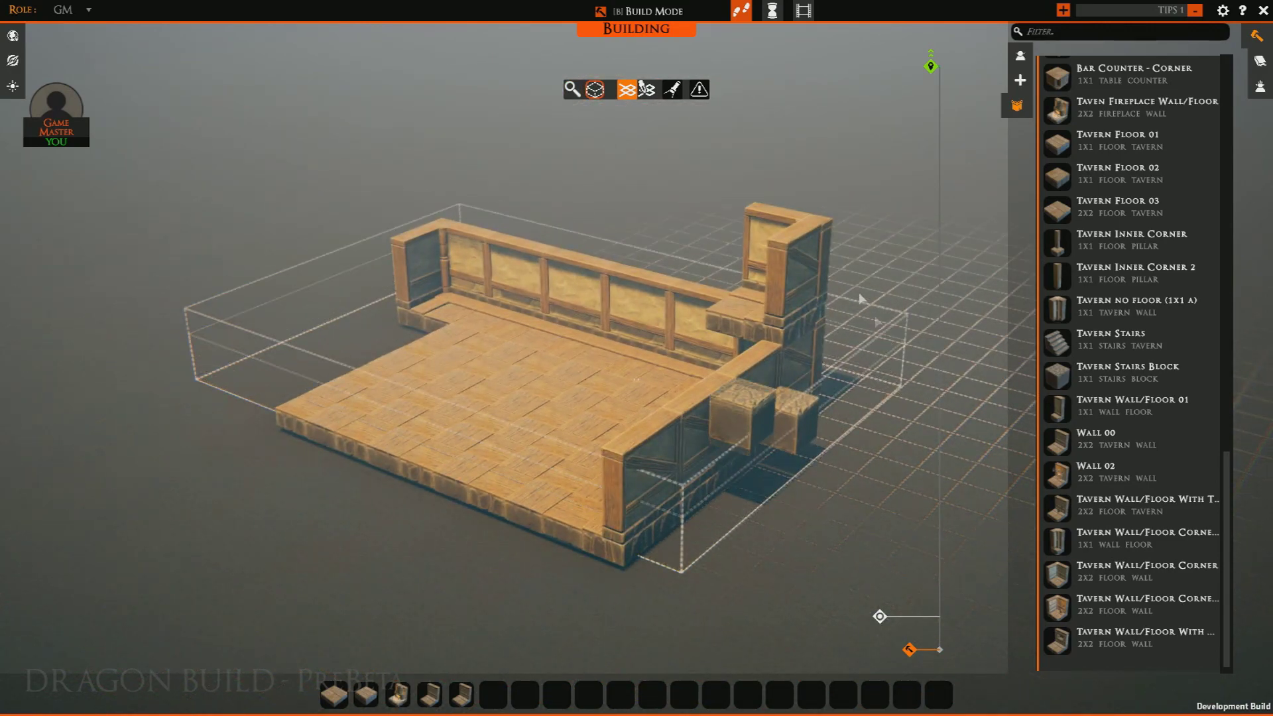
left_click(846, 171)
key("s")
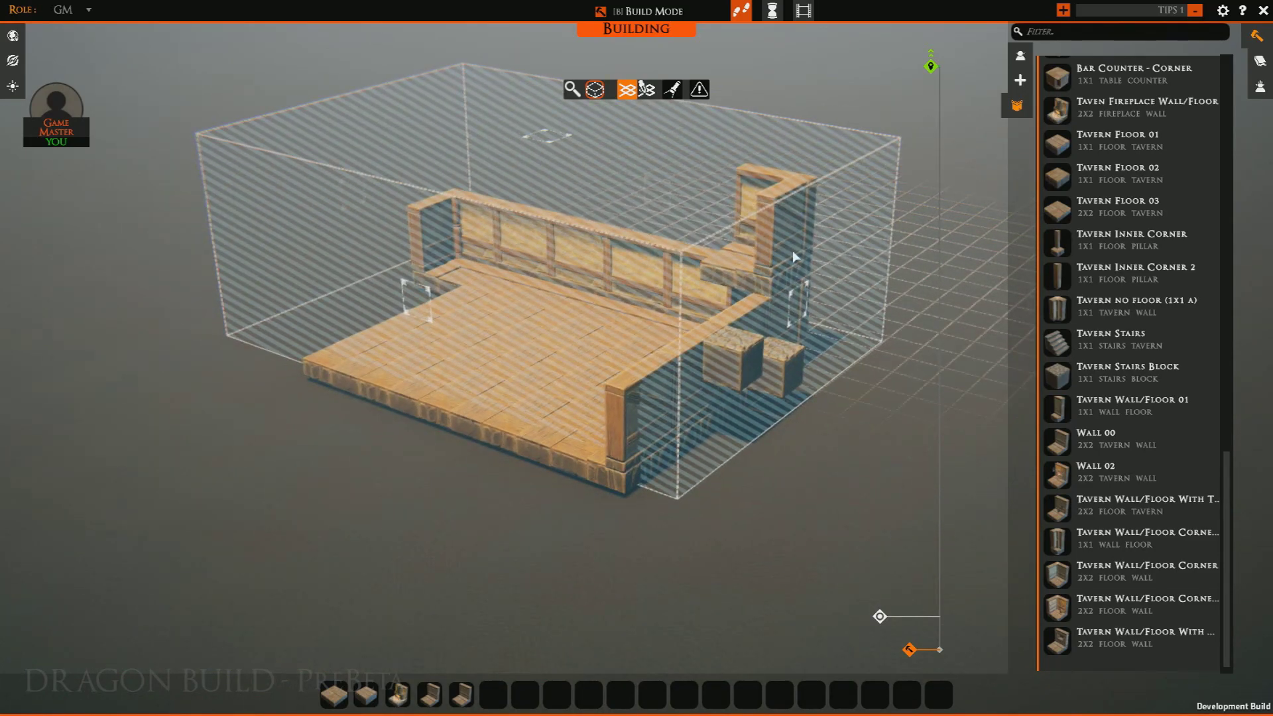
Copy the selected room and place the duplicate on the ground beside the original
key("ctrl+c")
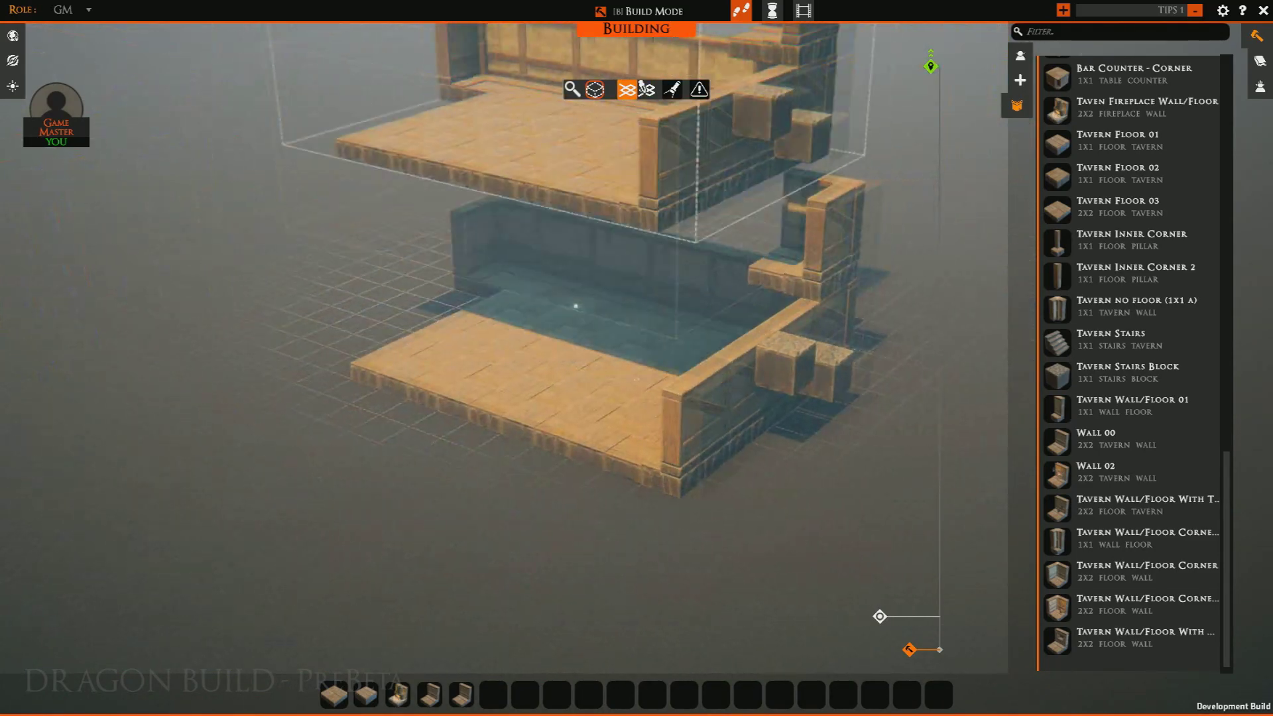
key("d")
left_click(728, 331)
right_click(574, 424)
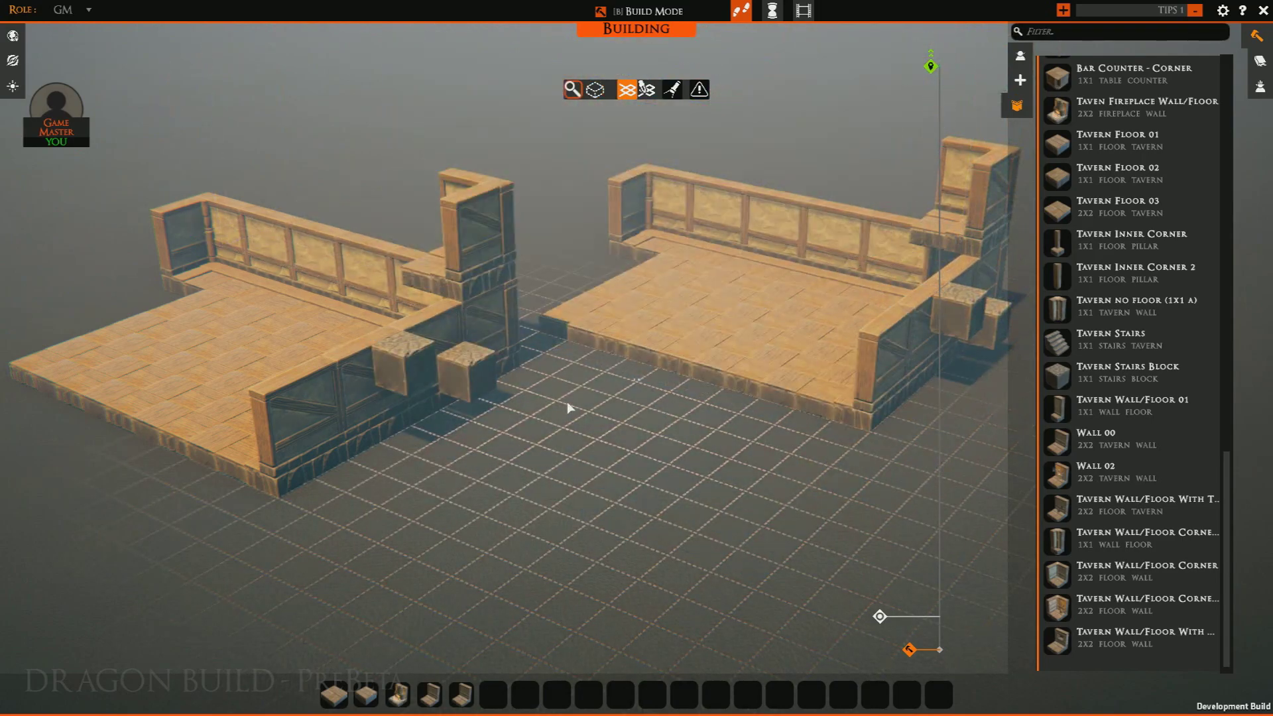
Draw a new selection box around the original room, tall enough to include the stacked corner
key("a")
key("s")
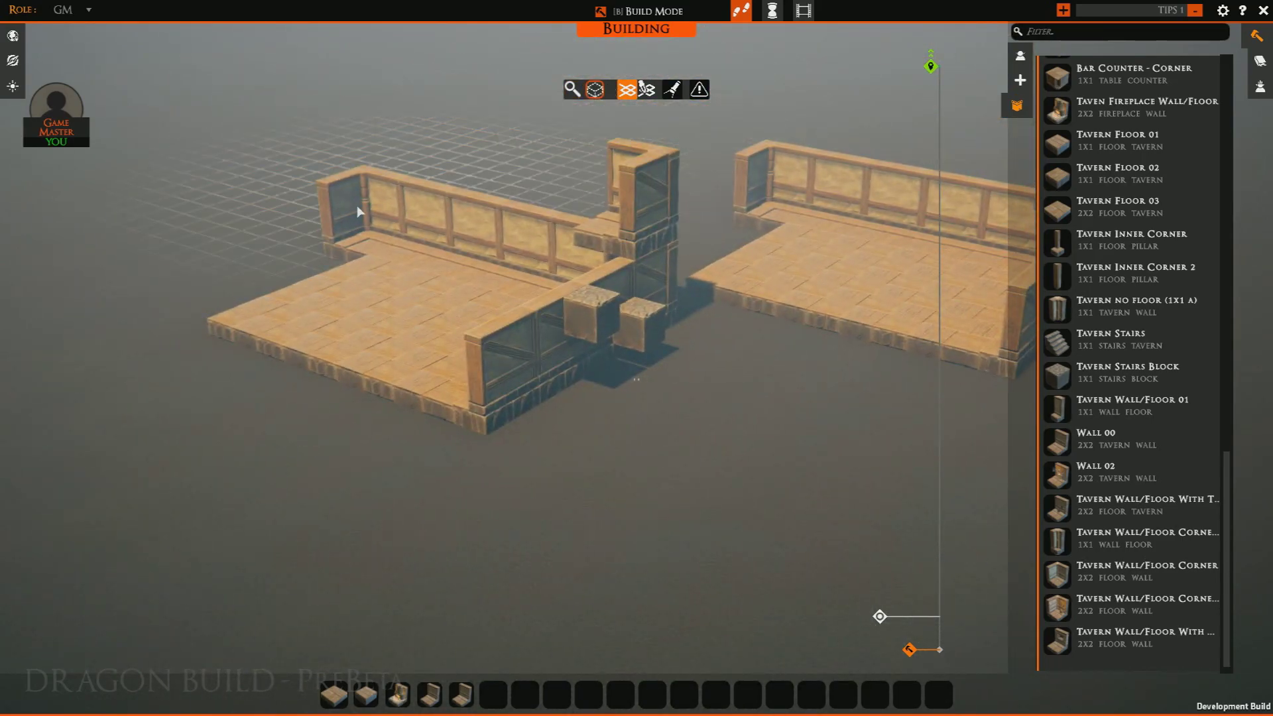
left_click_drag(314, 194, 426, 515)
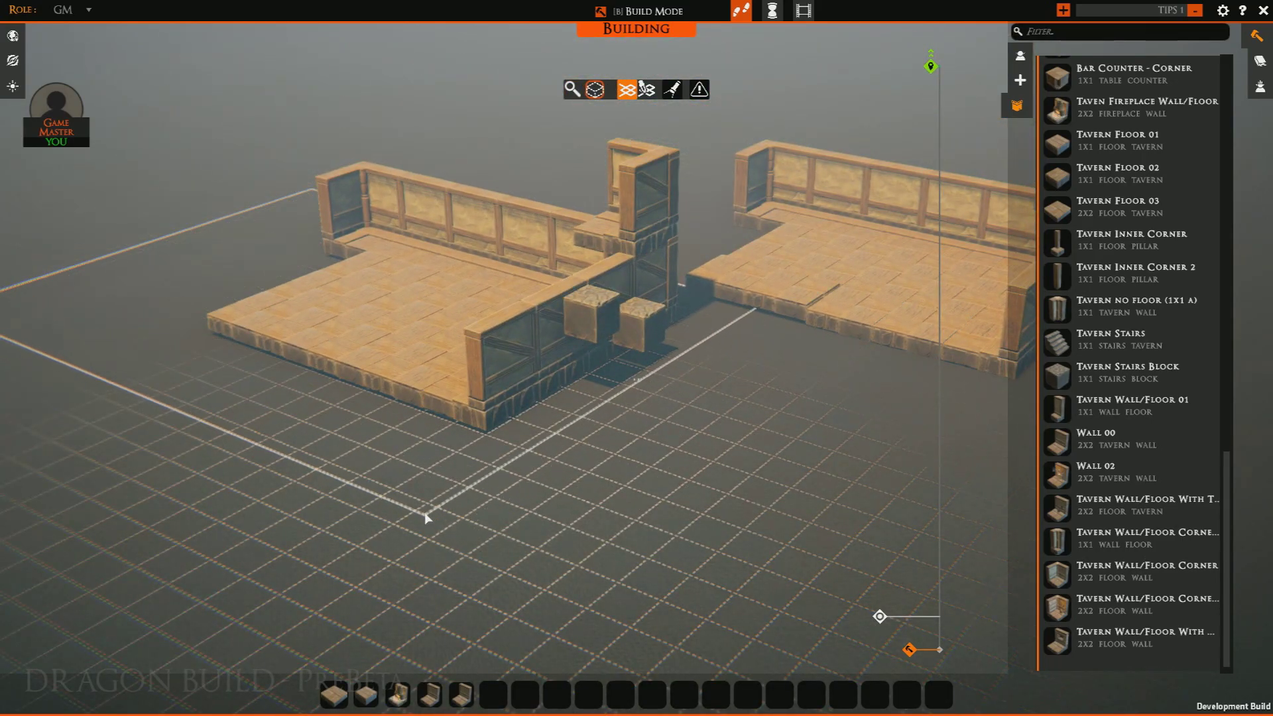
left_click(614, 234)
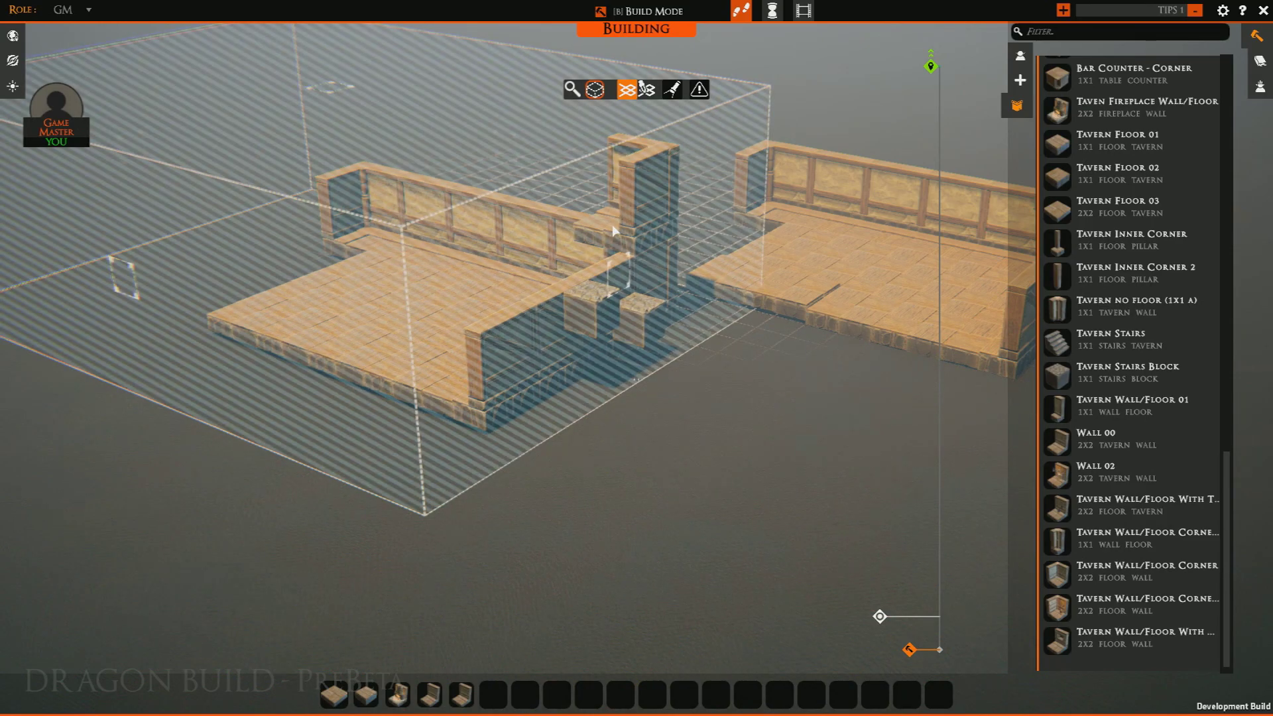
Move the selected original room, rotate it so its walls face a different way, and set it down beside the duplicate
left_click(614, 234)
key("Escape")
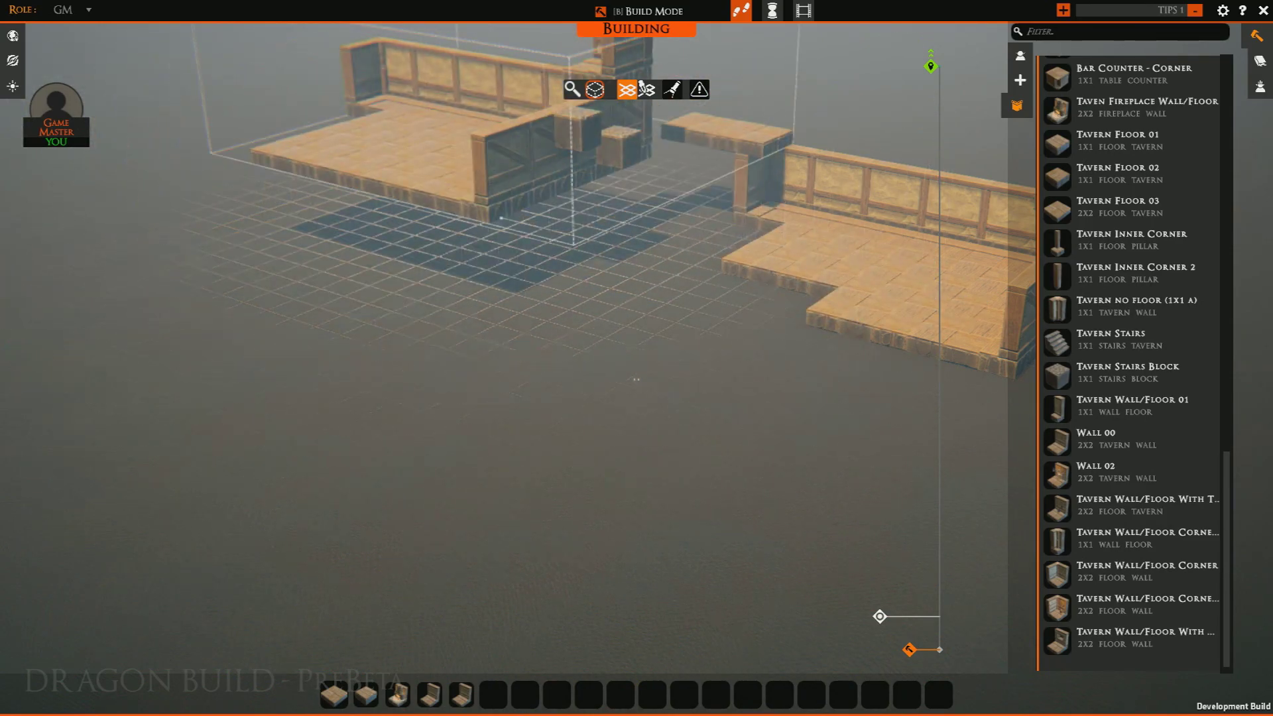
key("ctrl+d")
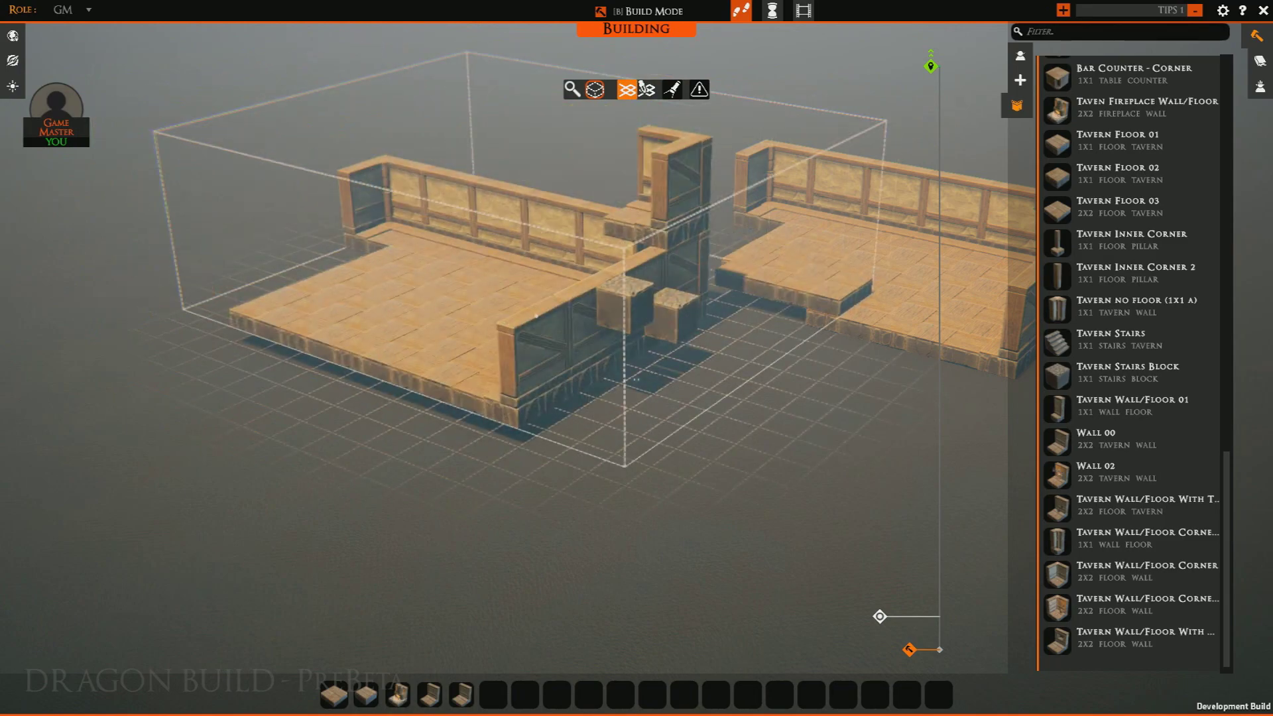
key("r")
key("r")
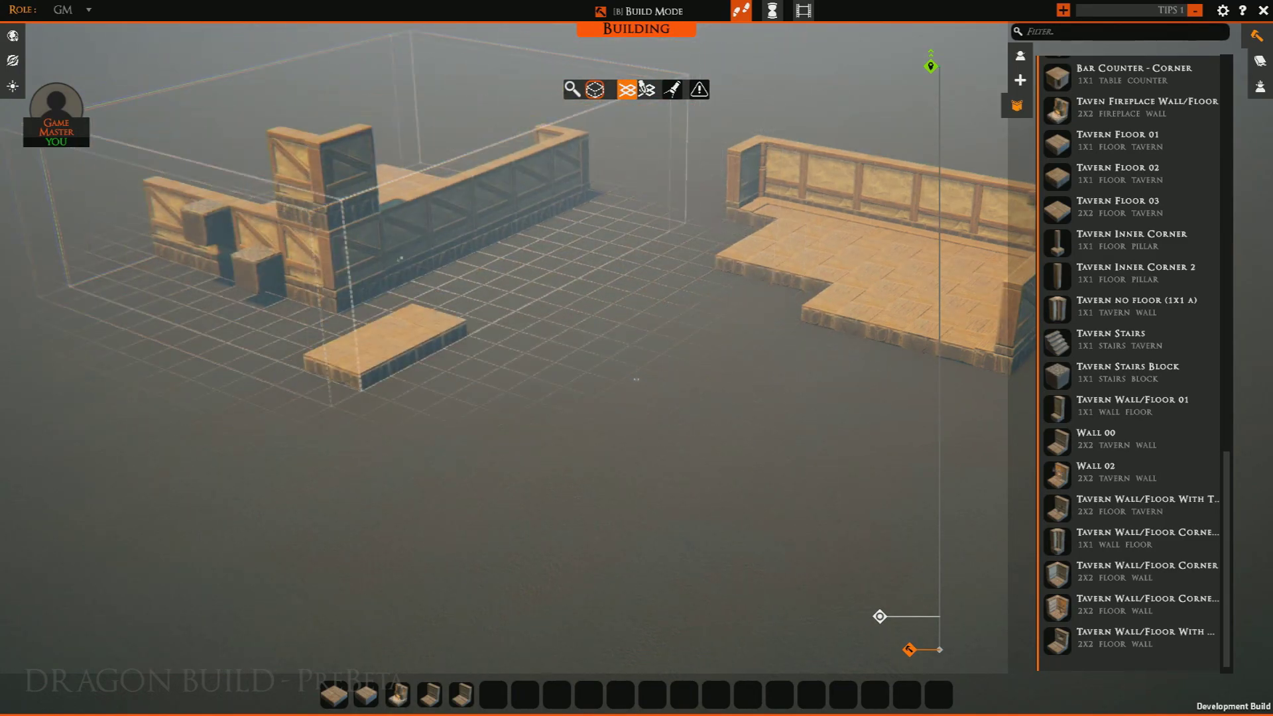
right_click(414, 273)
Examine the rotated room and its duplicate, including the gap between them, from several angles and distances
key("d")
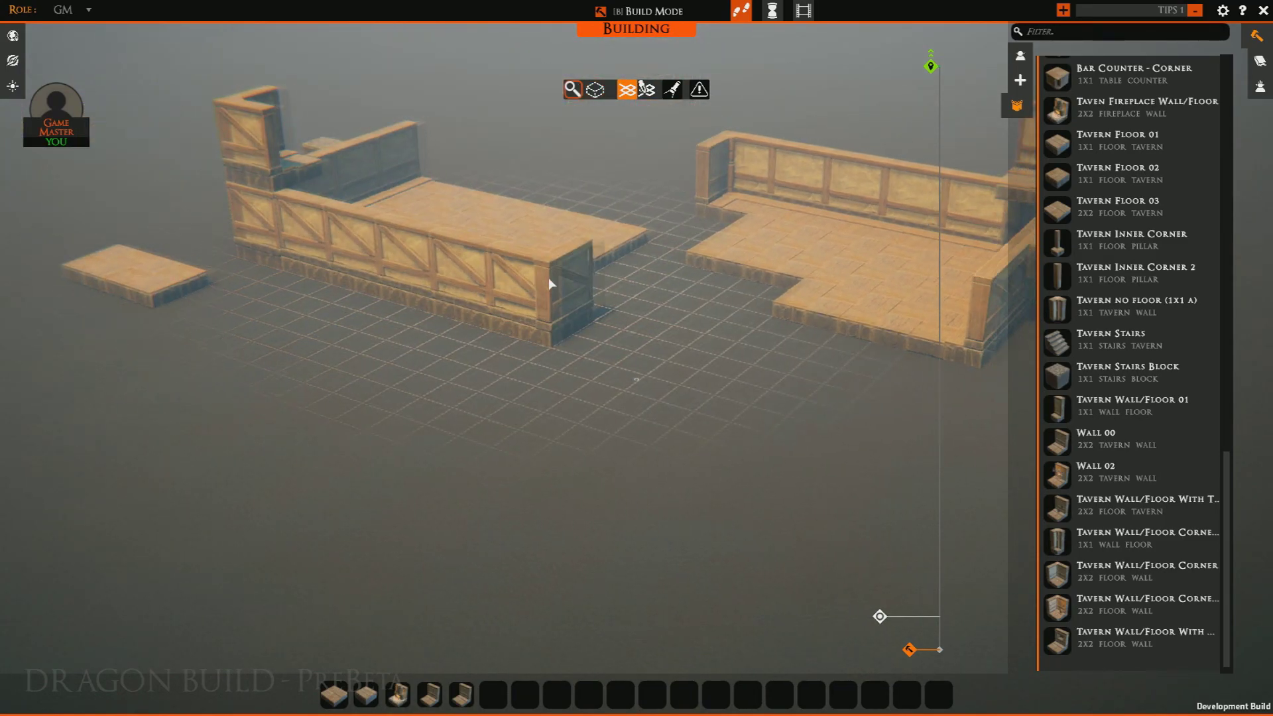
key("w")
scroll(549, 284, "up", 5)
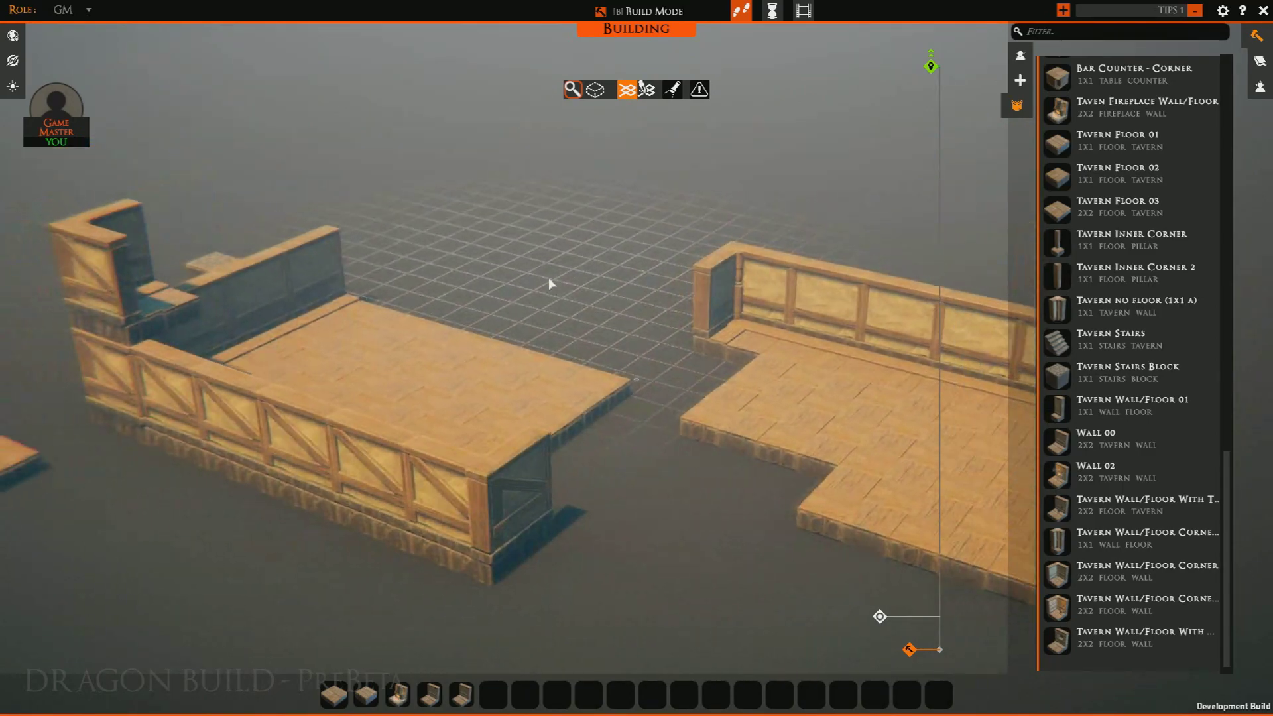
right_click_drag(550, 284, 676, 521)
middle_click_drag(678, 521, 604, 317)
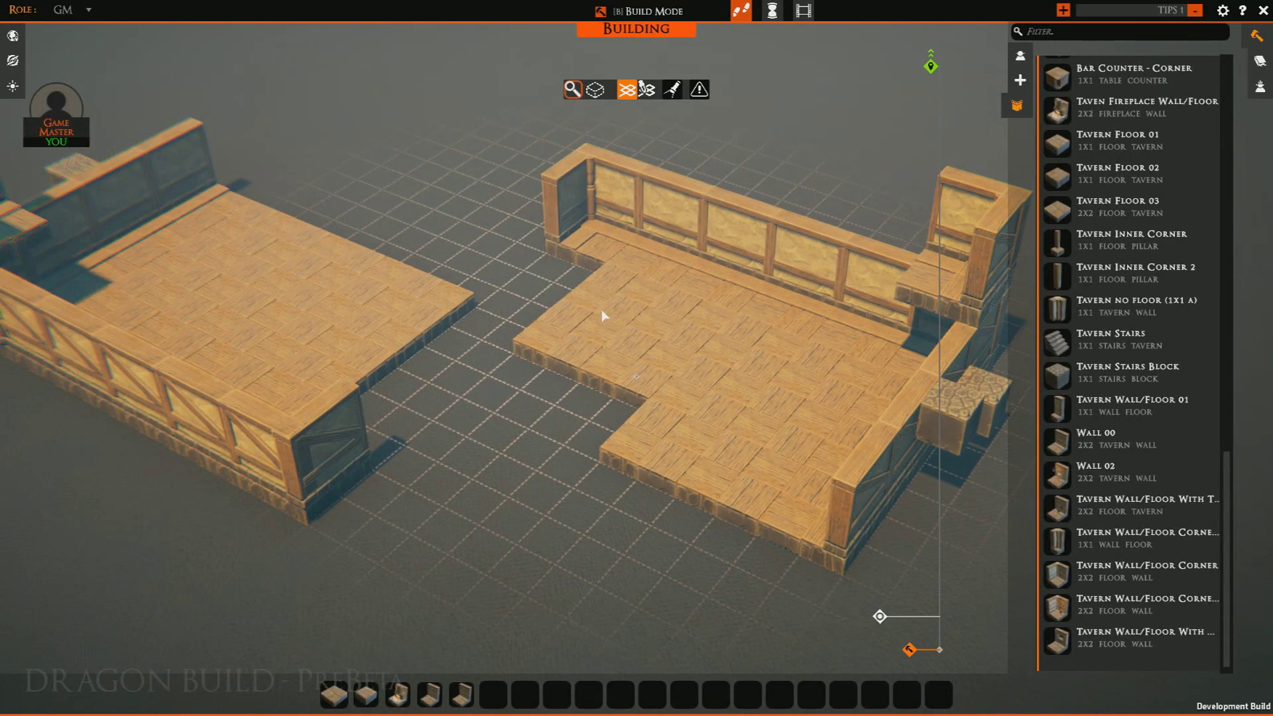
key("a")
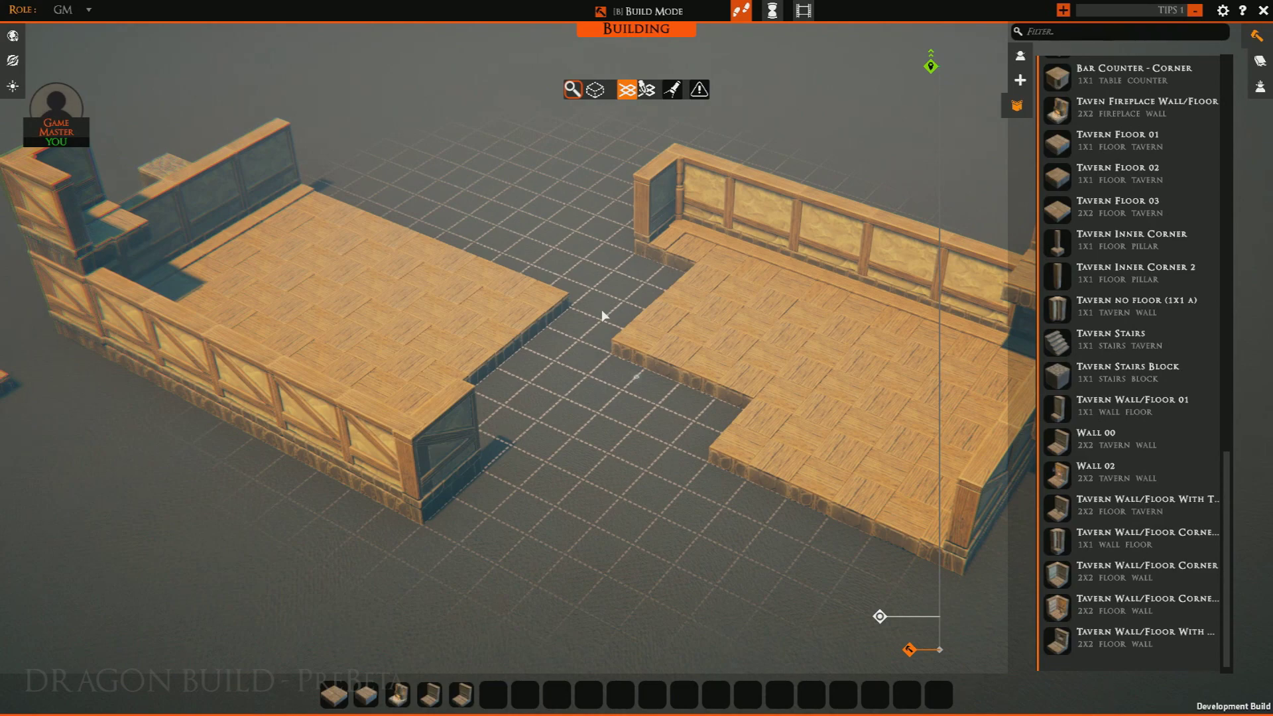
key("a")
key("d")
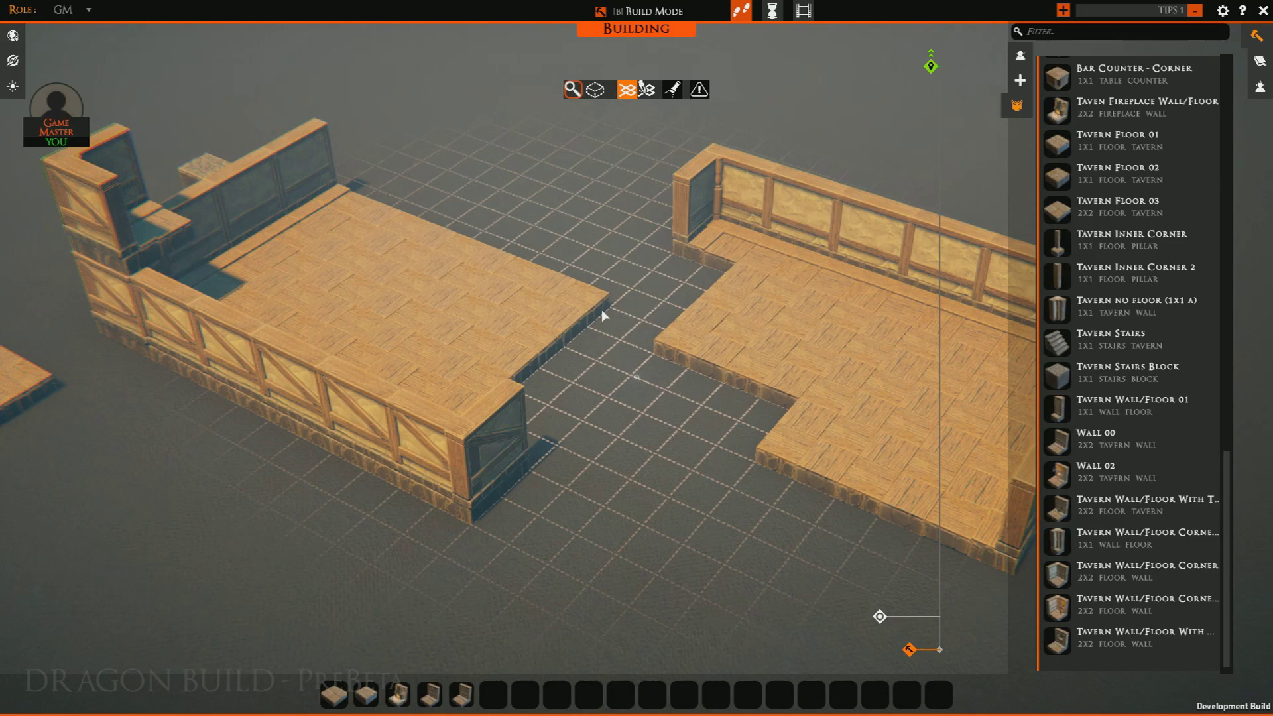
key("s")
key("d")
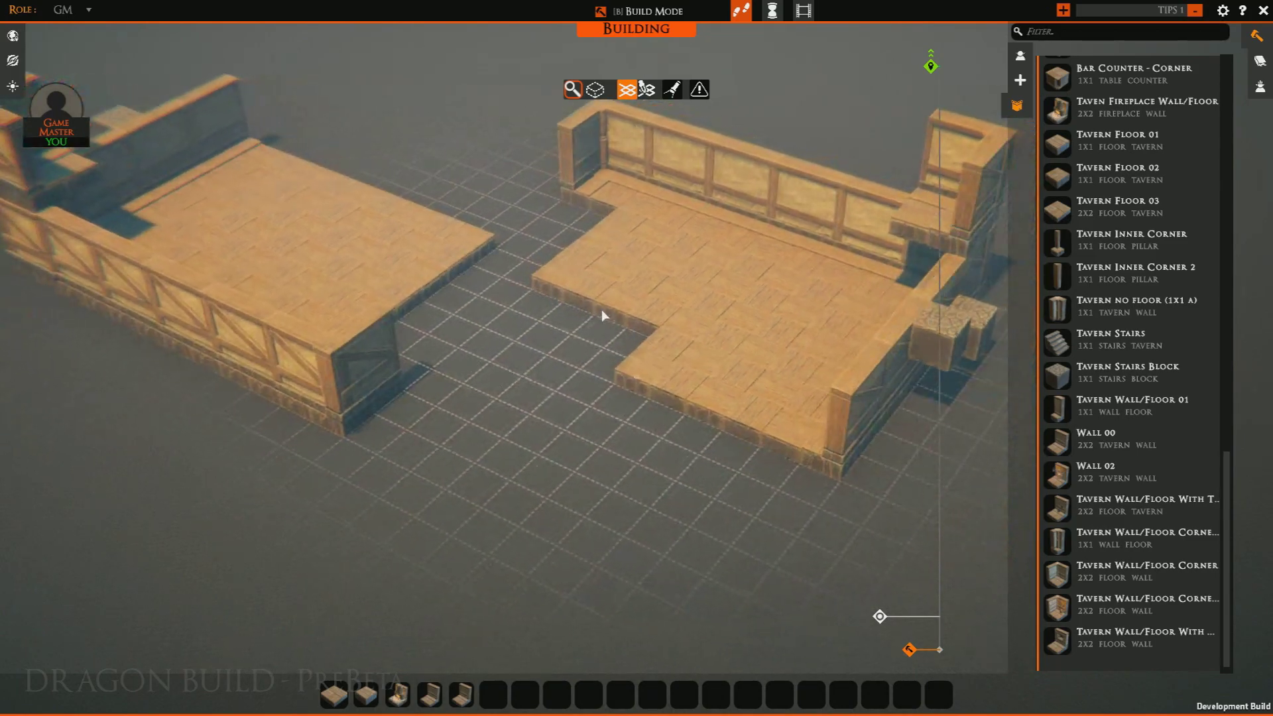
key("a")
right_click_drag(605, 313, 488, 138)
key("w")
right_click_drag(535, 339, 673, 365)
key("s")
key("d")
key("s")
key("a")
right_click_drag(528, 455, 754, 495)
scroll(730, 494, "down", 3)
right_click_drag(674, 490, 645, 470)
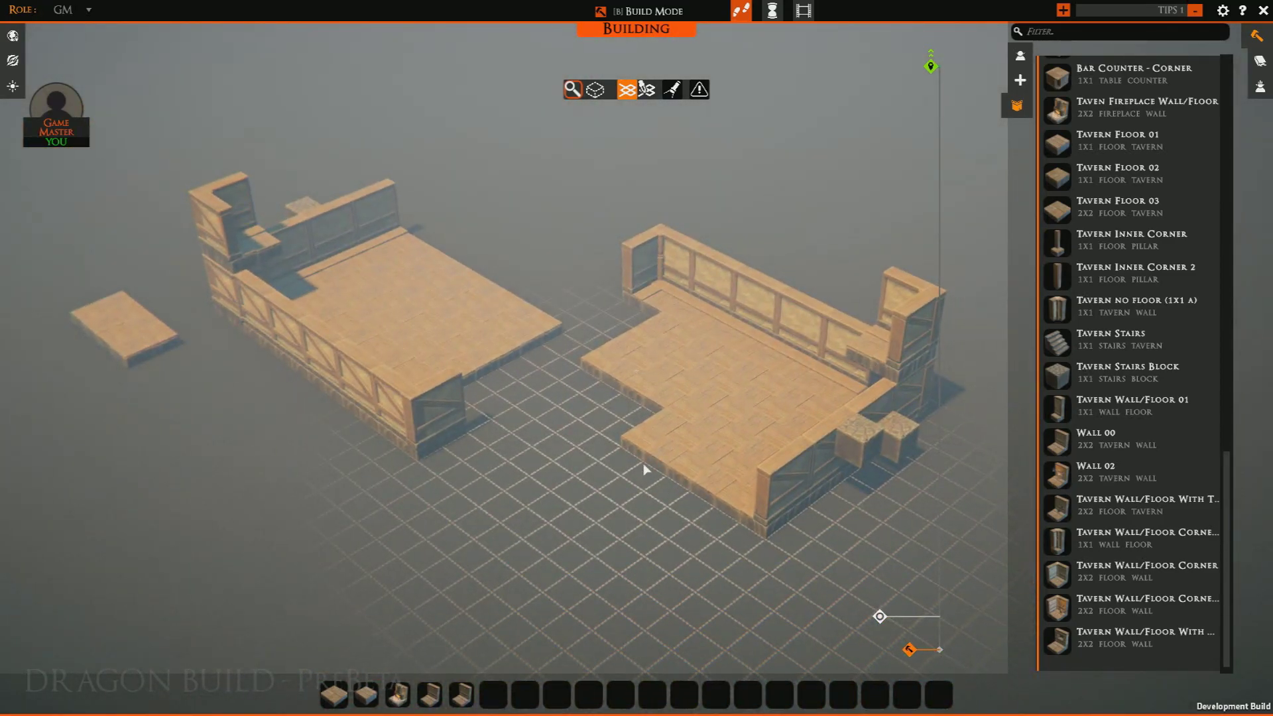
key("a")
key("w")
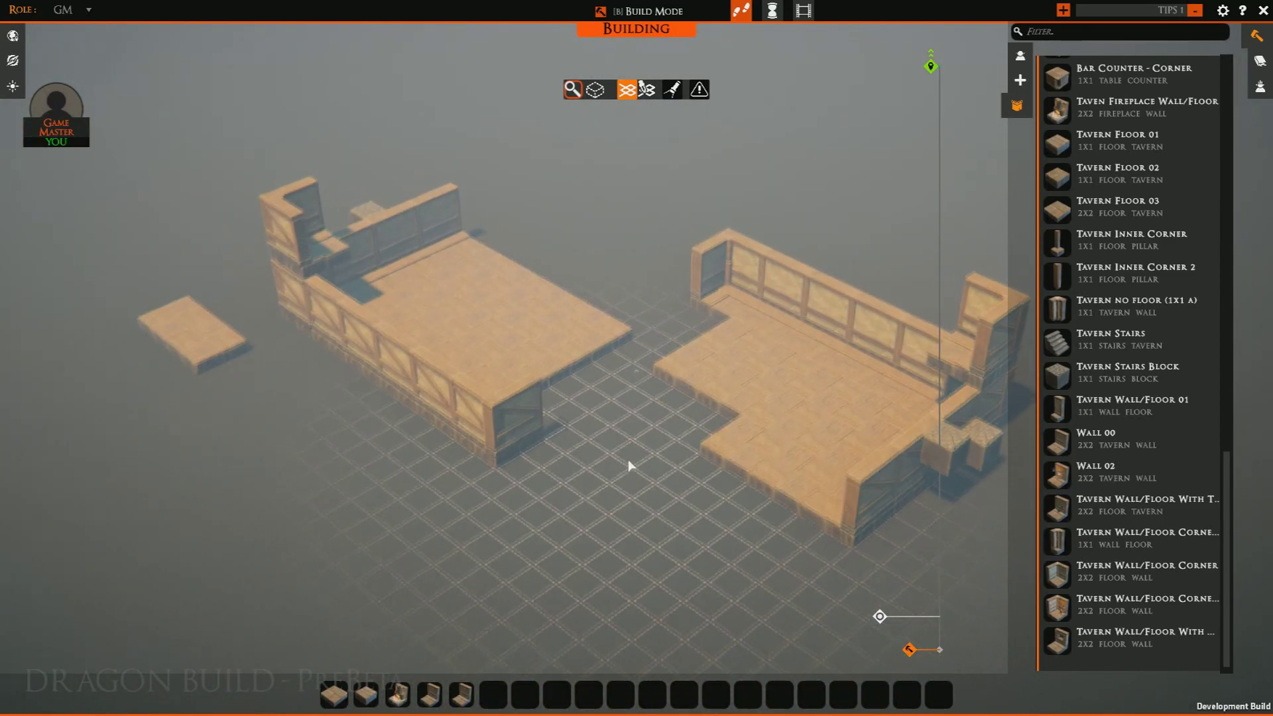